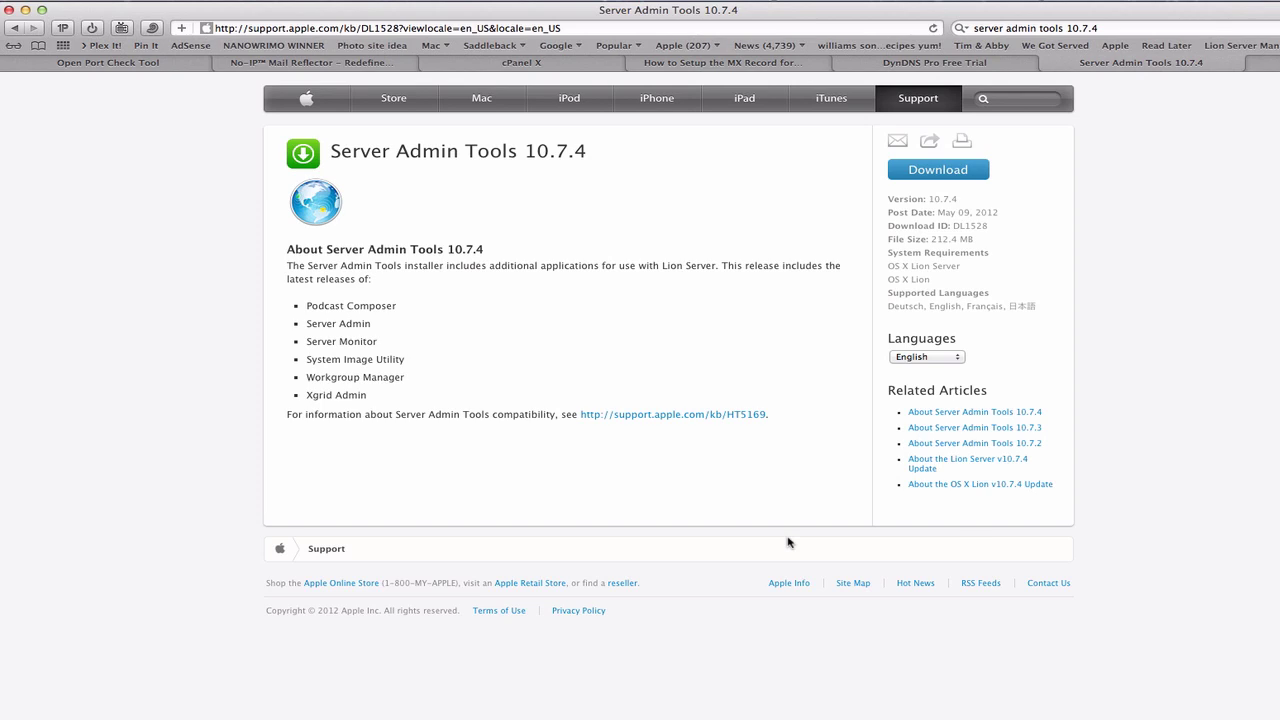
Review the A record entries and fields in cPanel's Simple DNS Zone Editor, then return to the control panel home.
click(528, 63)
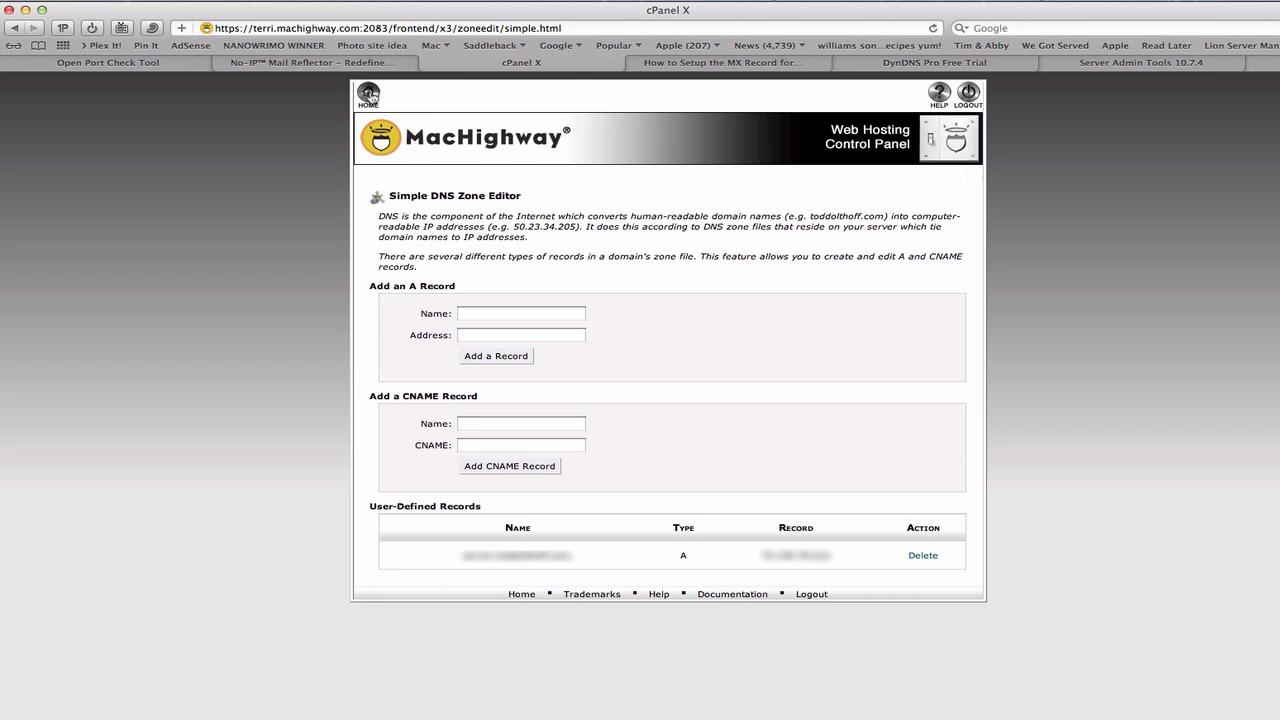
click(369, 92)
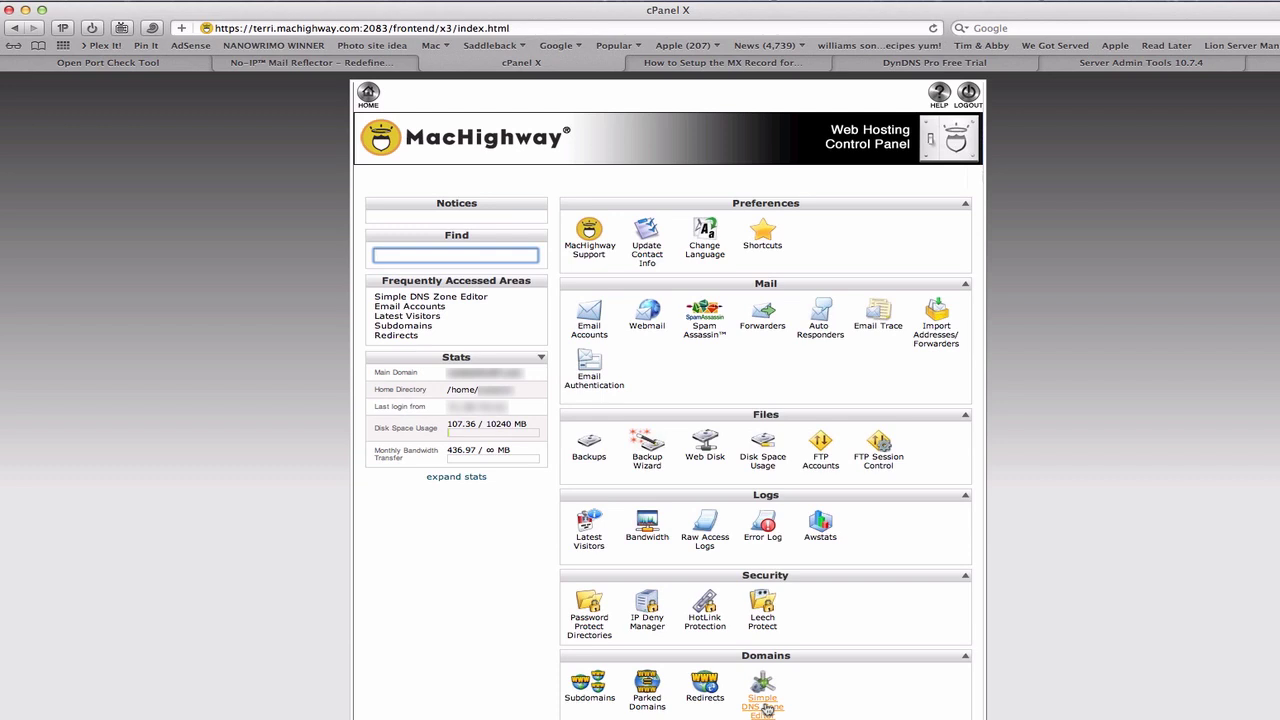
click(766, 708)
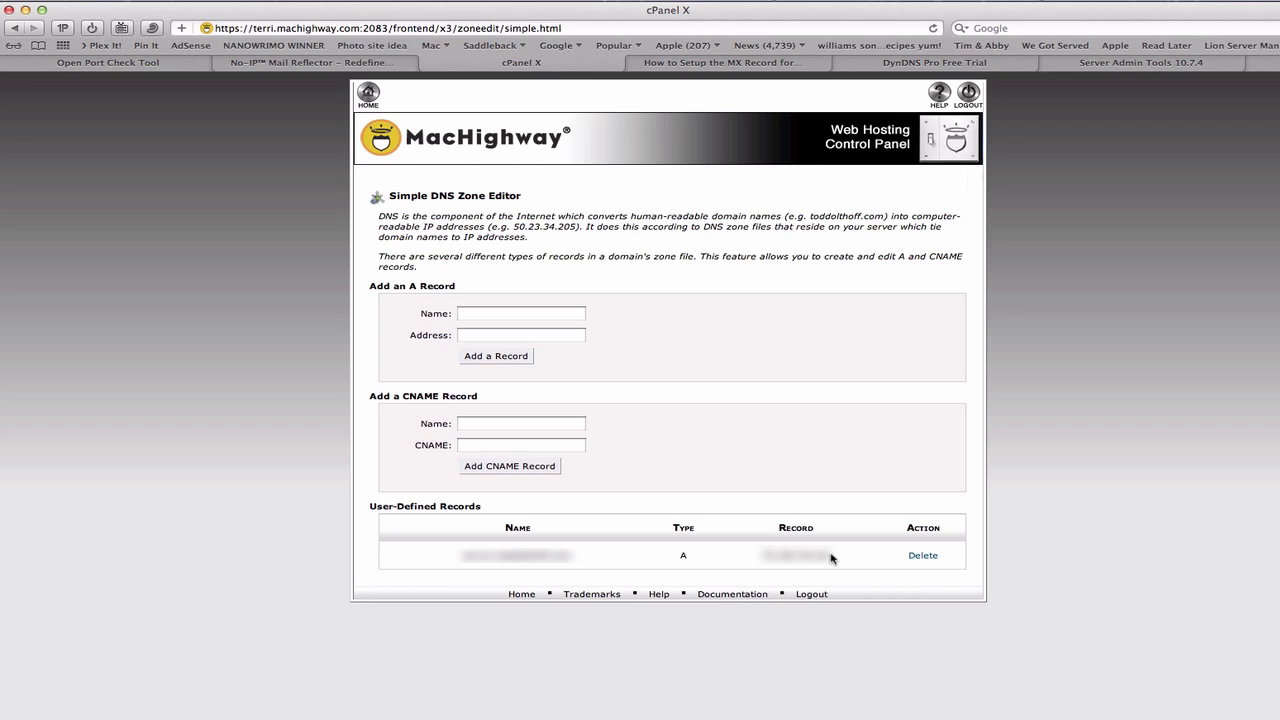
click(474, 314)
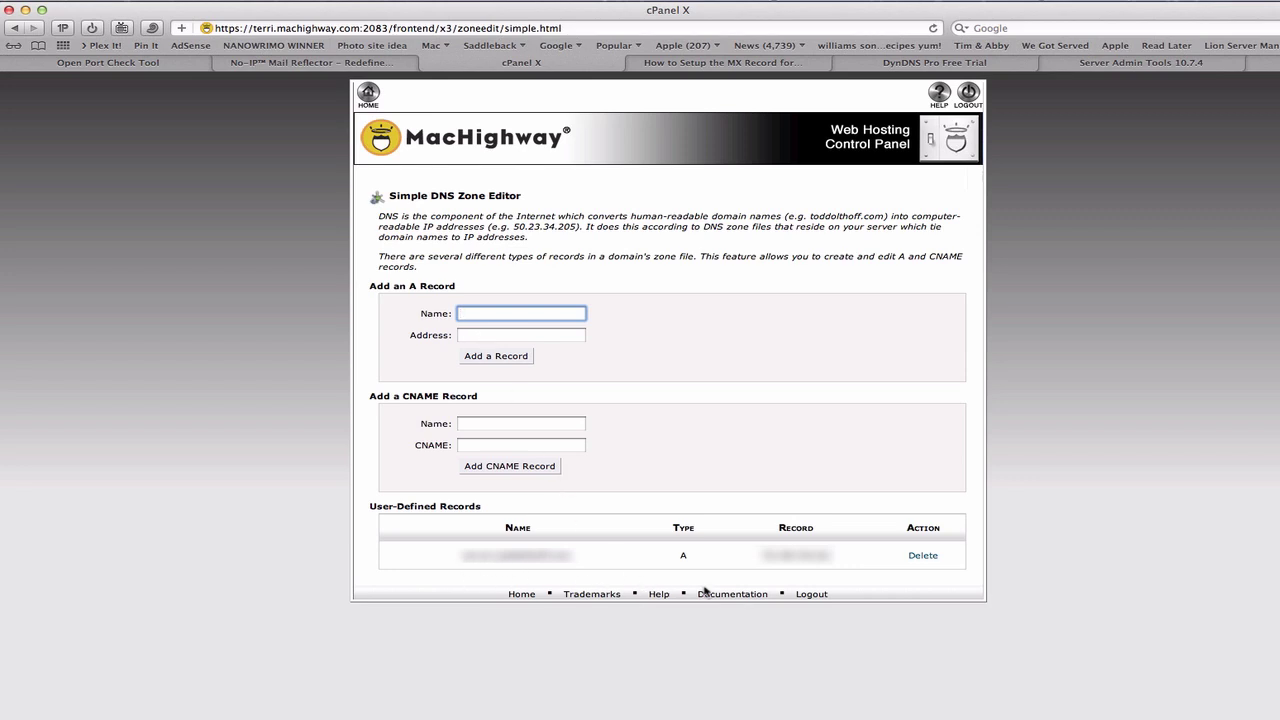
click(368, 94)
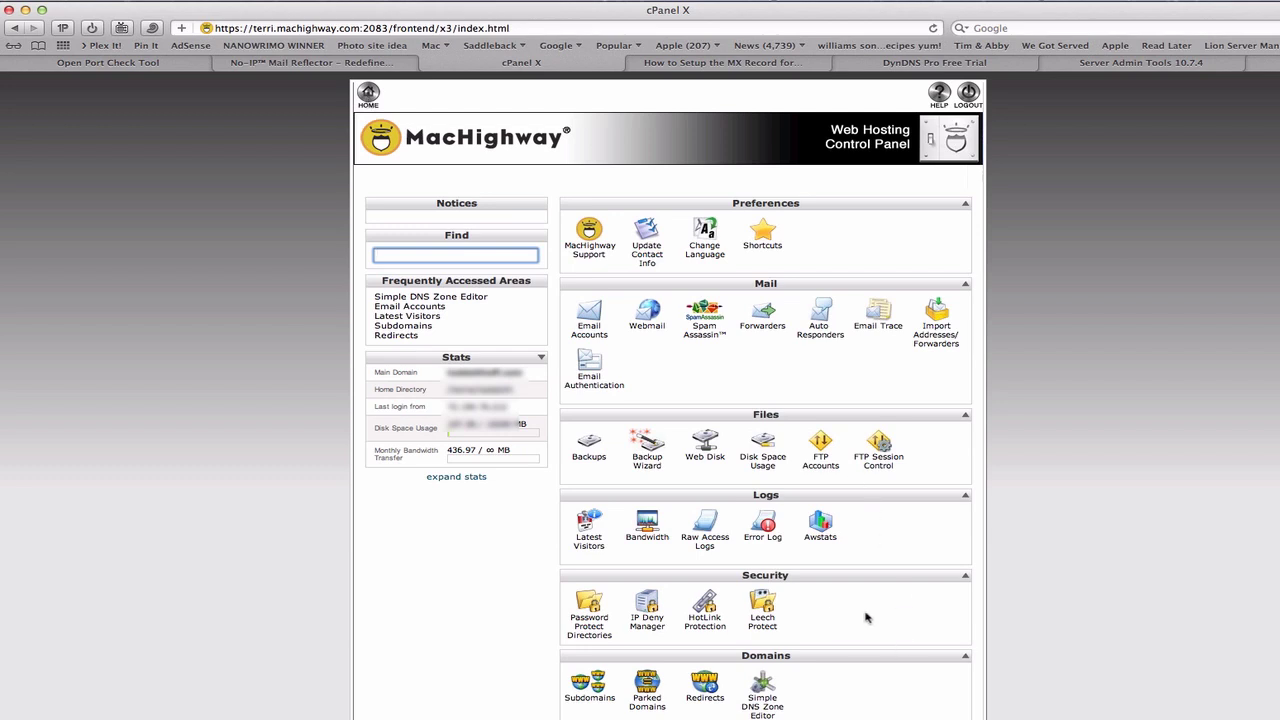
Read the SiteGround tutorial's instructions for pointing an MX record to an external mail server through cPanel's MX Entry.
click(725, 66)
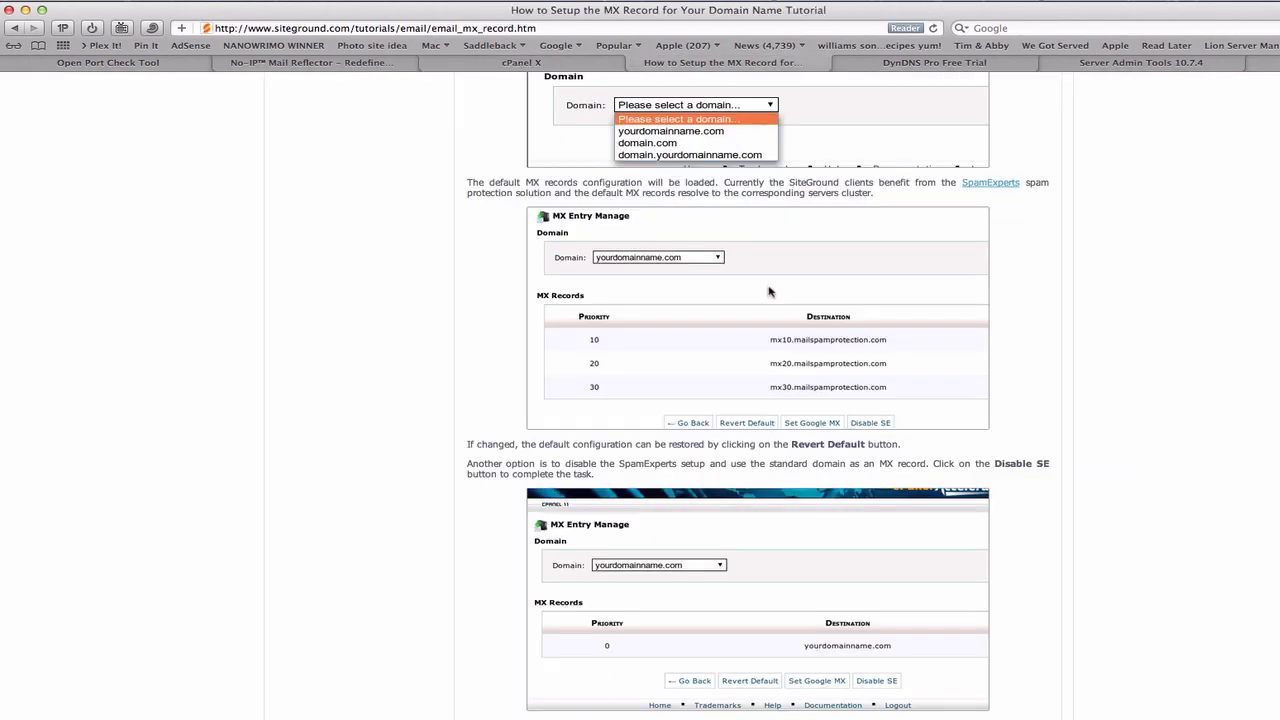
scroll(770, 290, up, 5)
scroll(770, 290, down, 1)
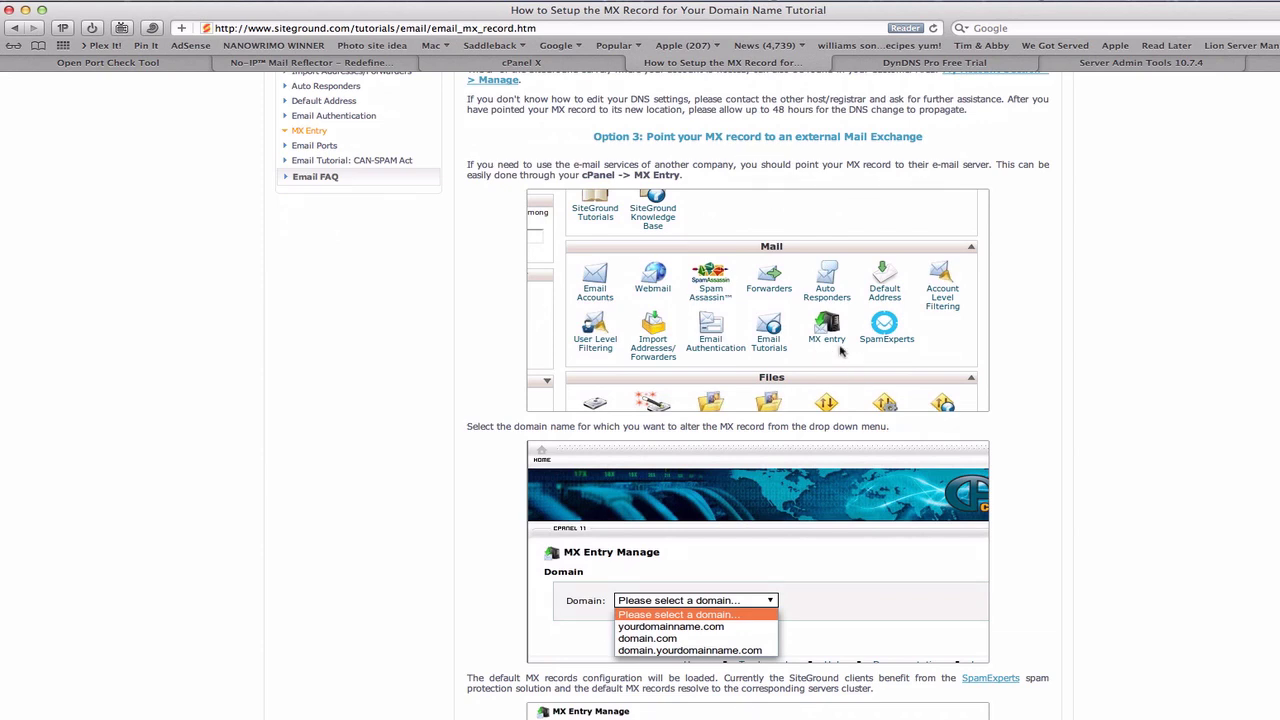
scroll(840, 350, down, 4)
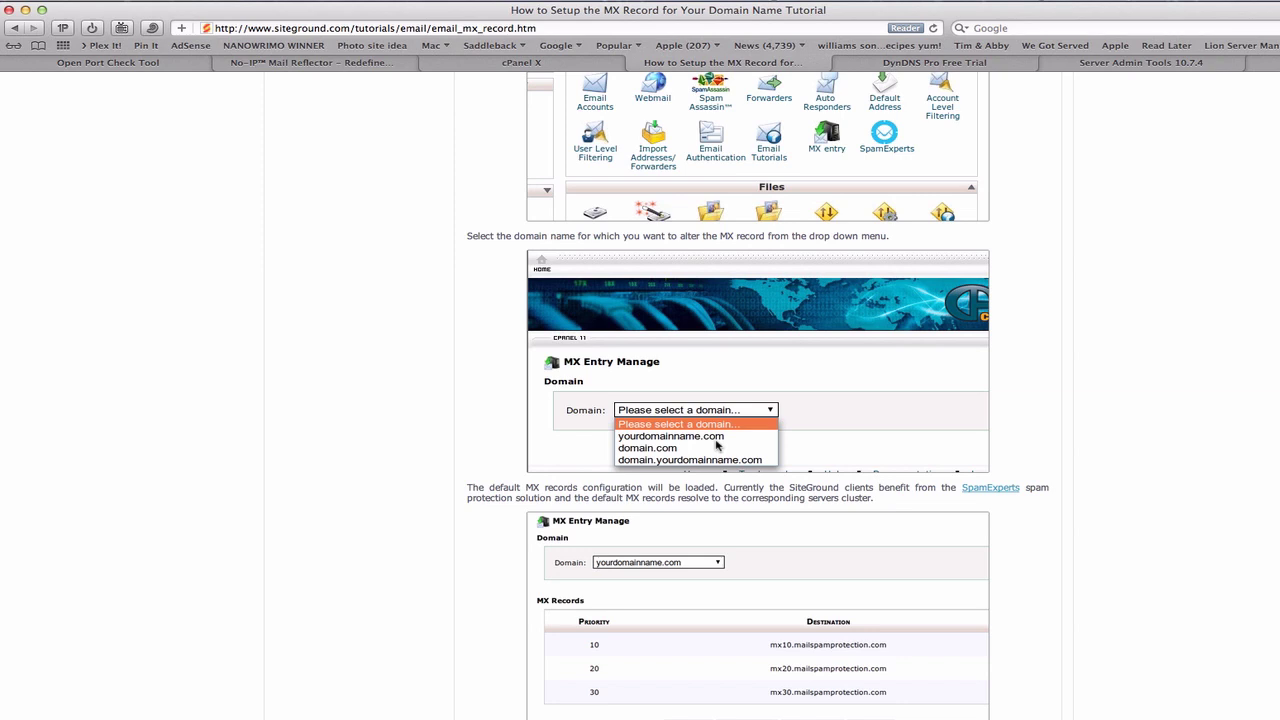
scroll(720, 450, down, 3)
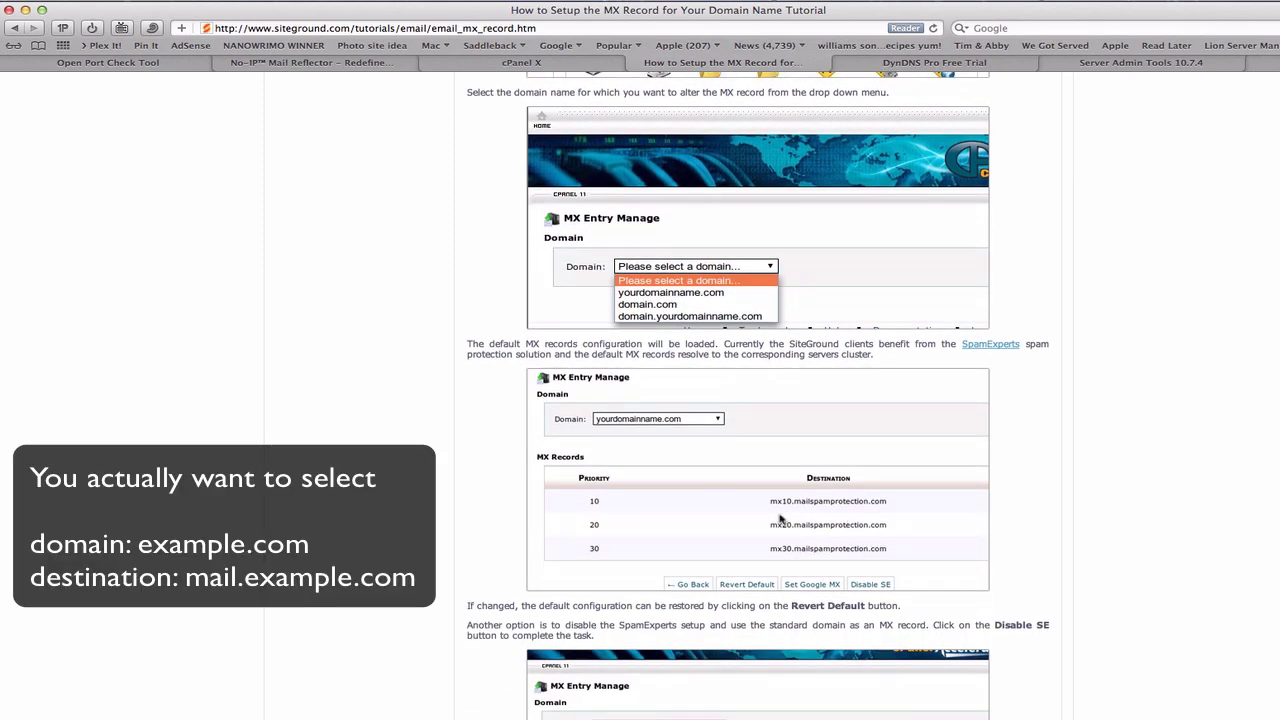
scroll(781, 518, down, 3)
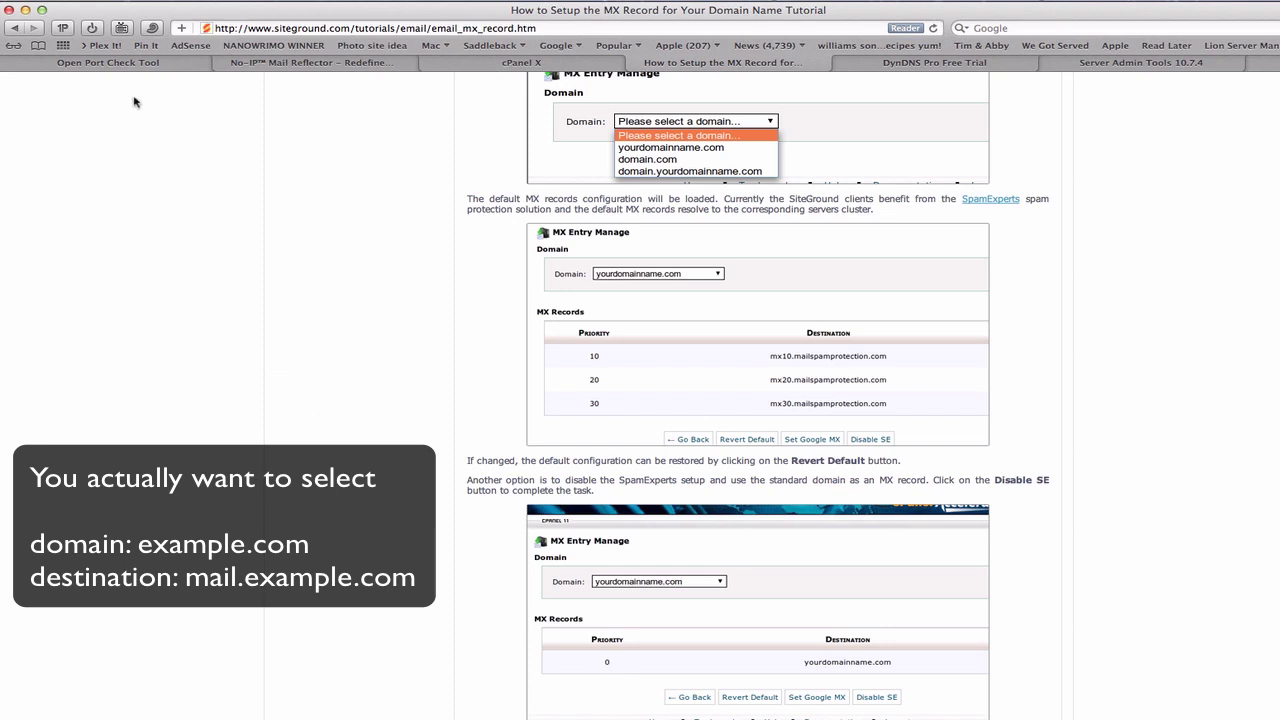
Switch to the Server app and inspect the mail service's domain name setting, leaving it without saving.
click(26, 12)
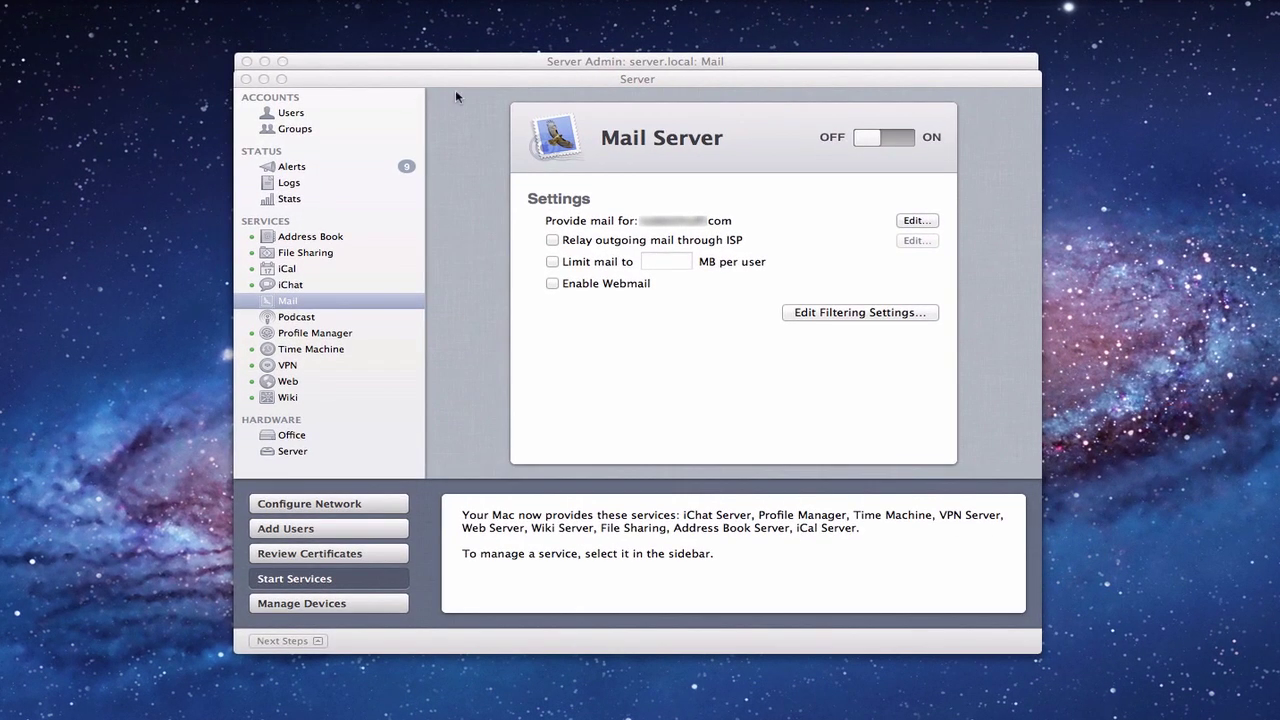
click(504, 82)
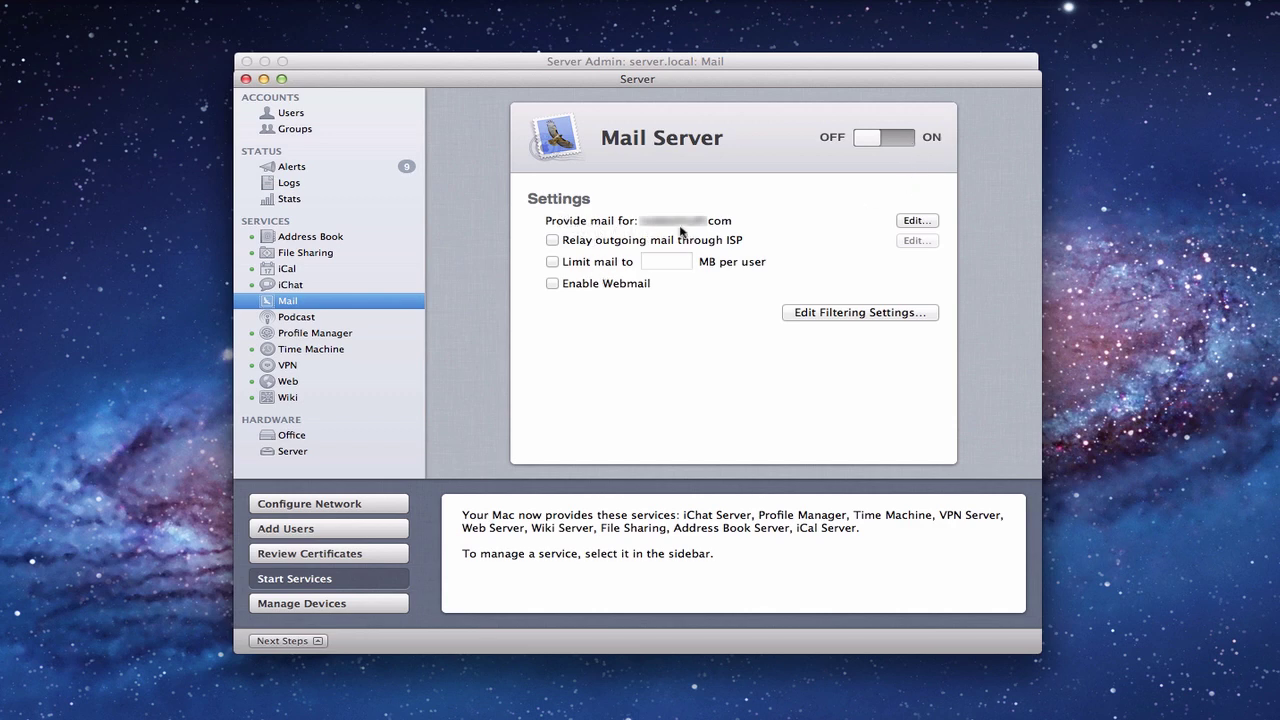
click(916, 221)
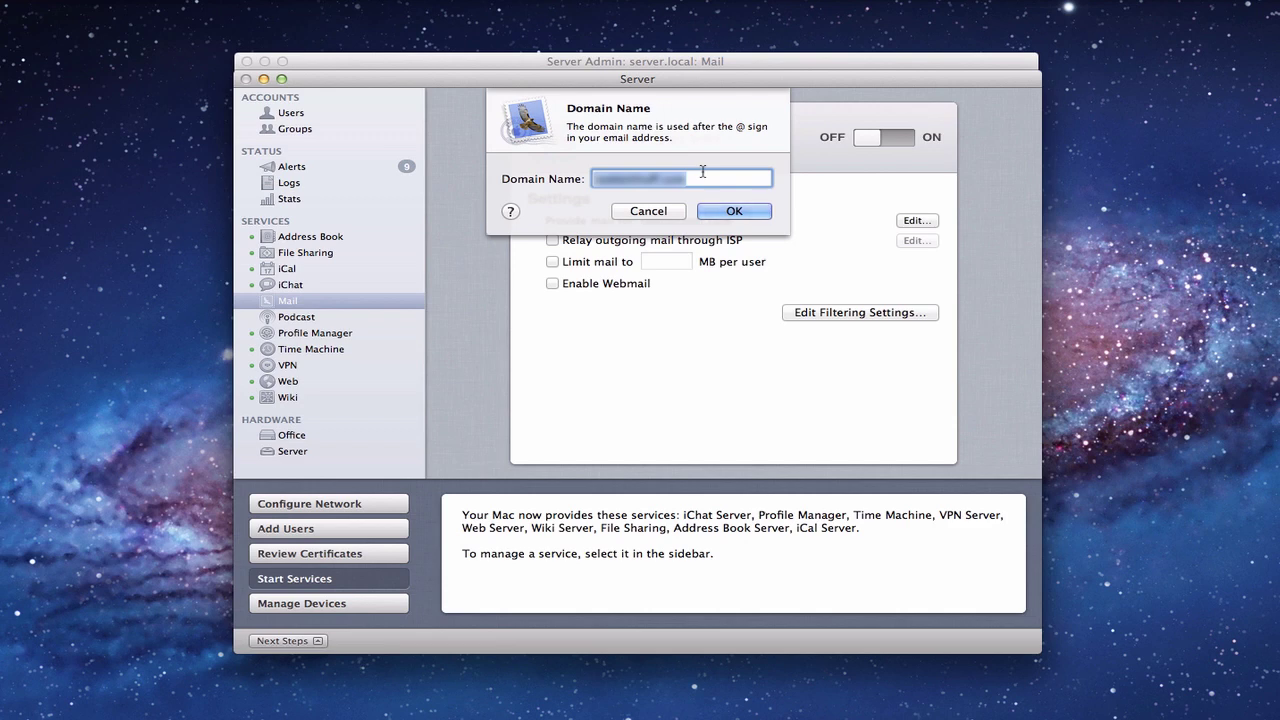
click(649, 211)
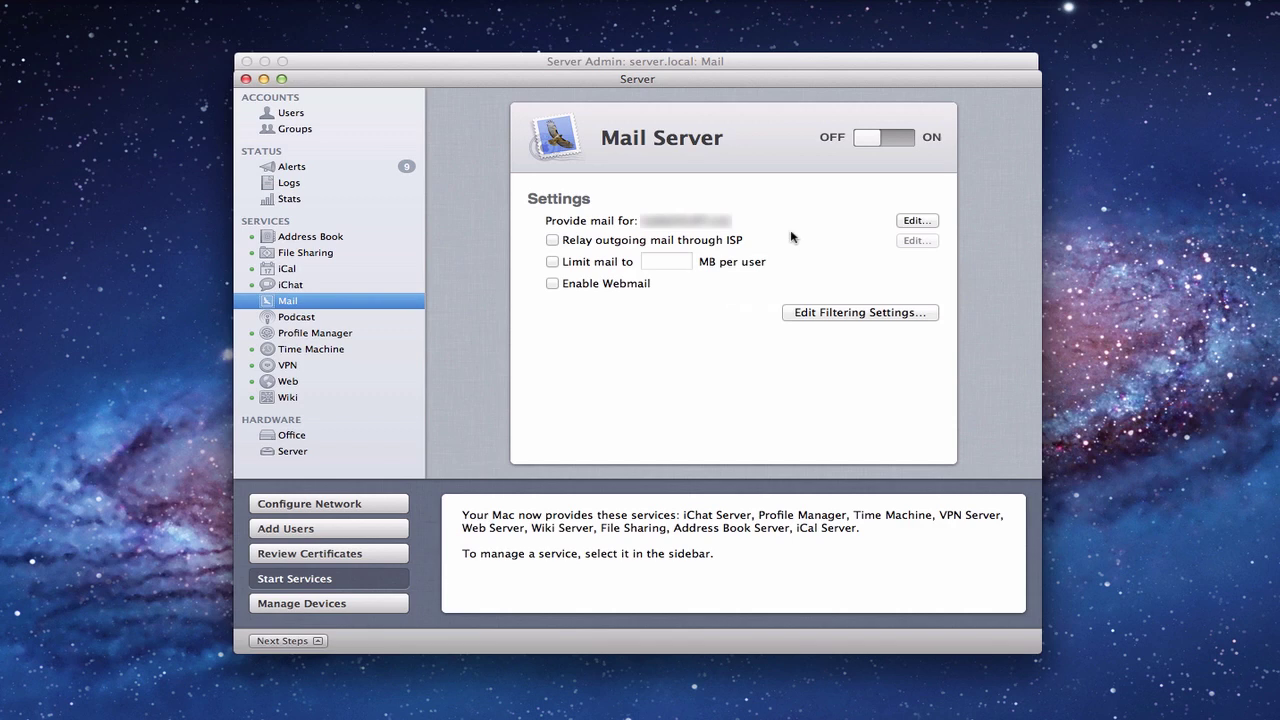
Inspect the ISP mail relay options and the junk mail and virus filtering settings, cancelling both dialogs.
click(552, 240)
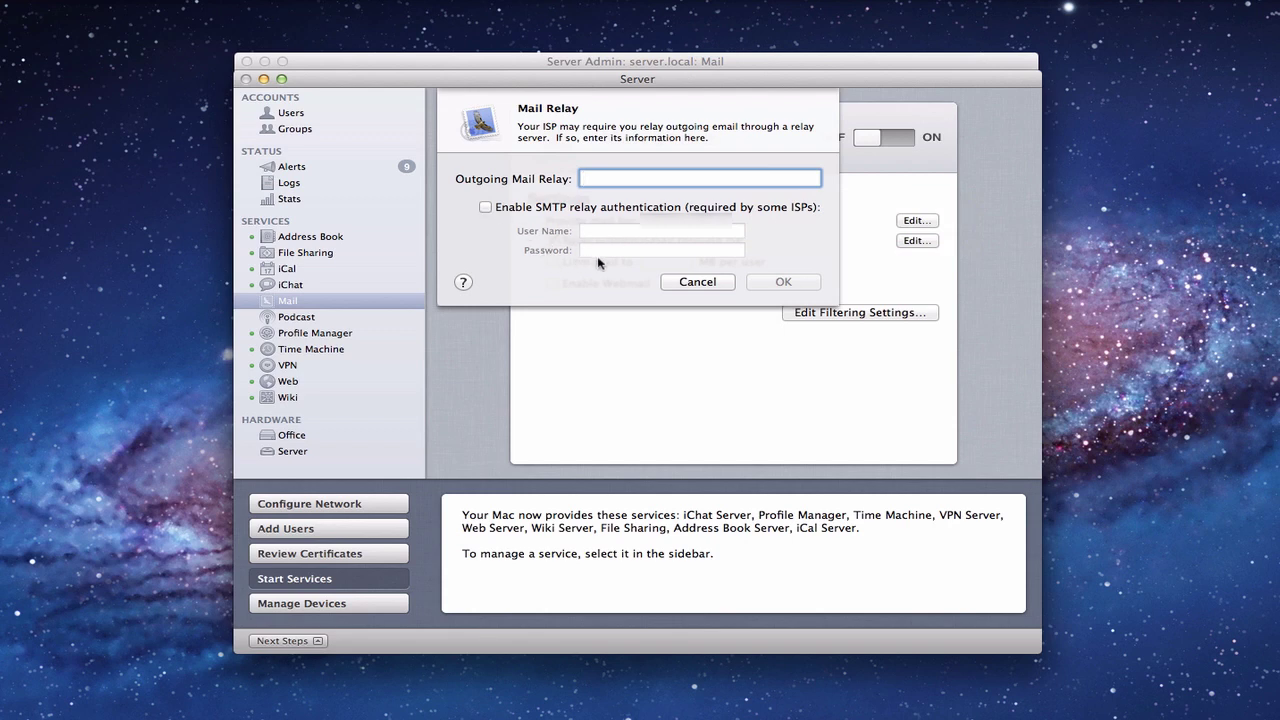
click(697, 284)
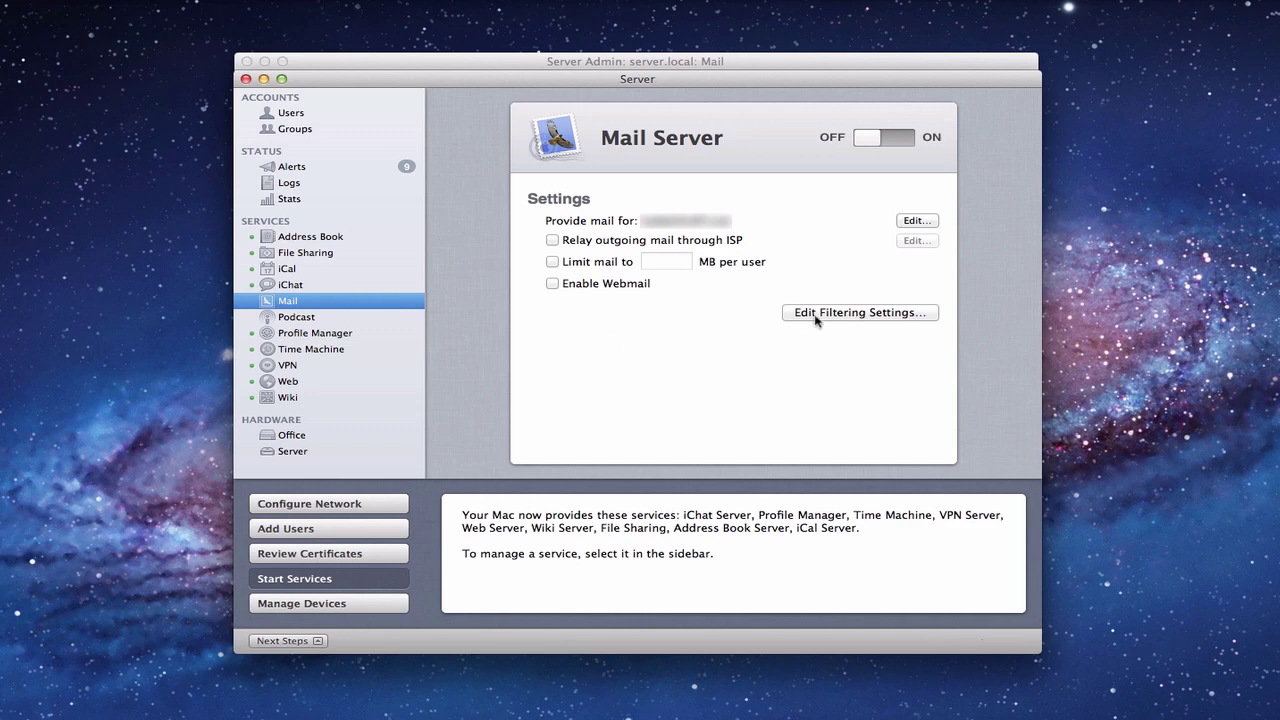
click(869, 318)
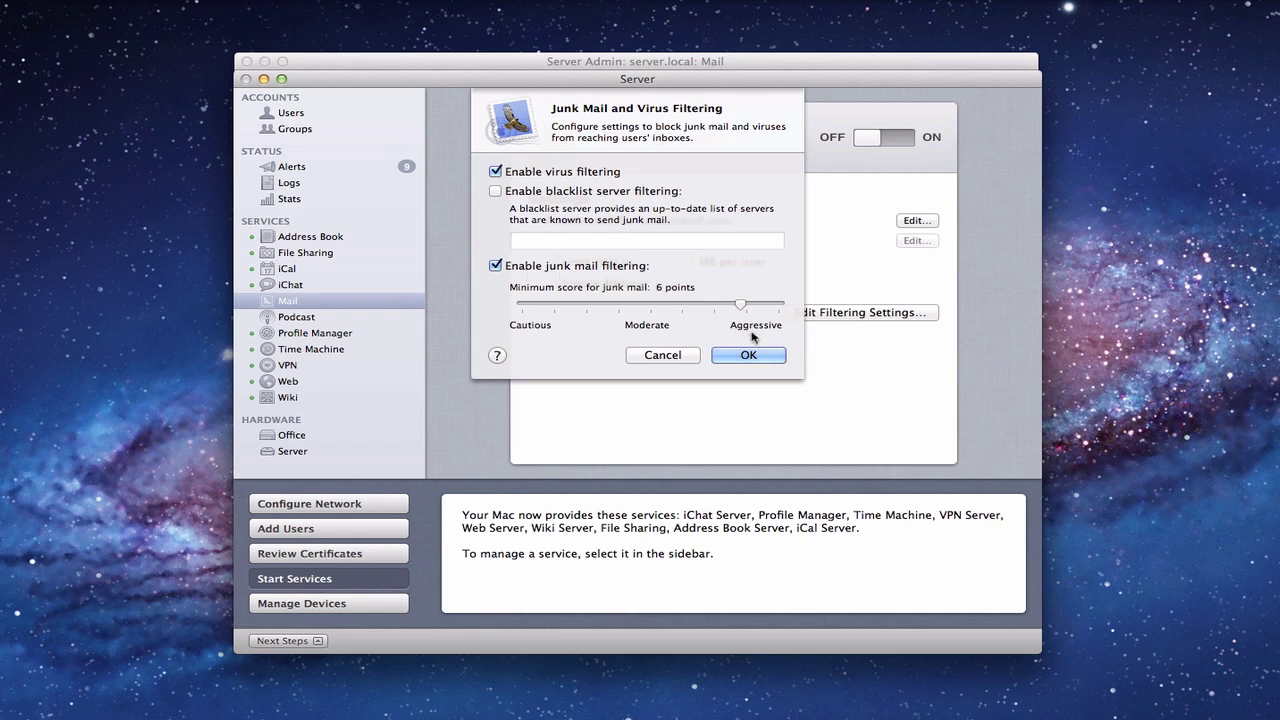
click(672, 355)
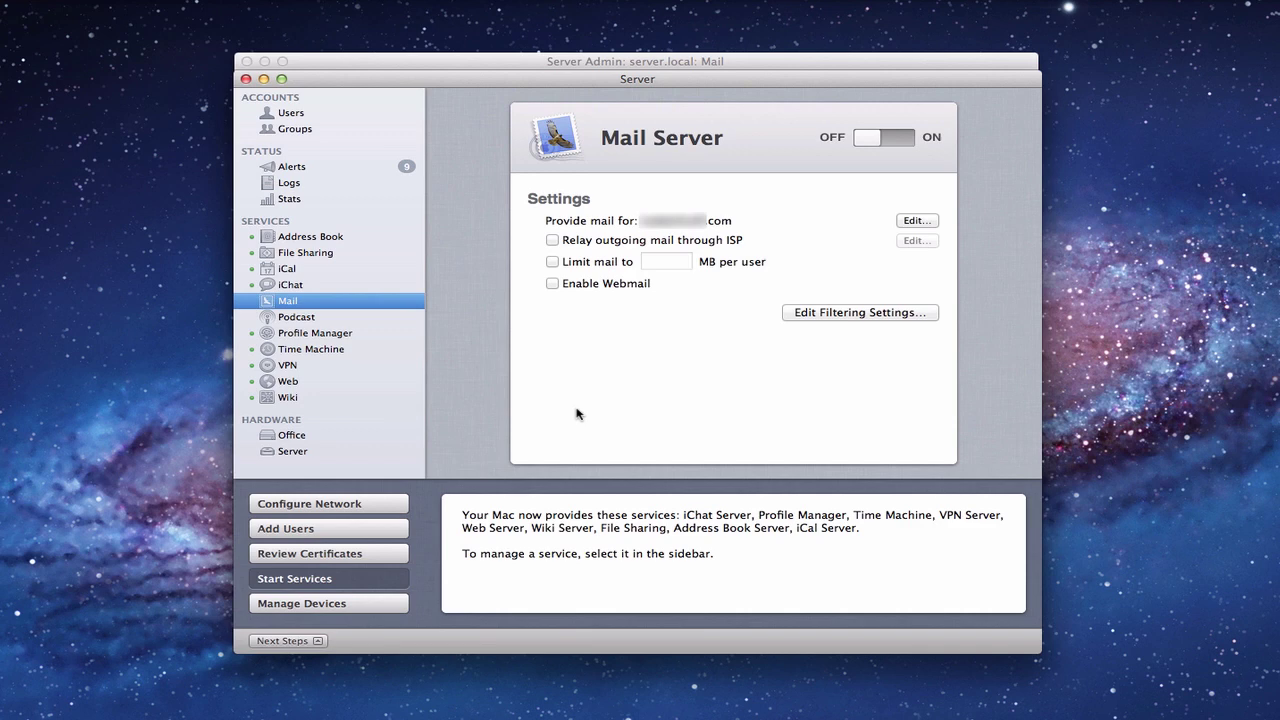
Switch to Server Admin, check that Mail is among server.local's configured services, and show the Mail service overview.
click(516, 62)
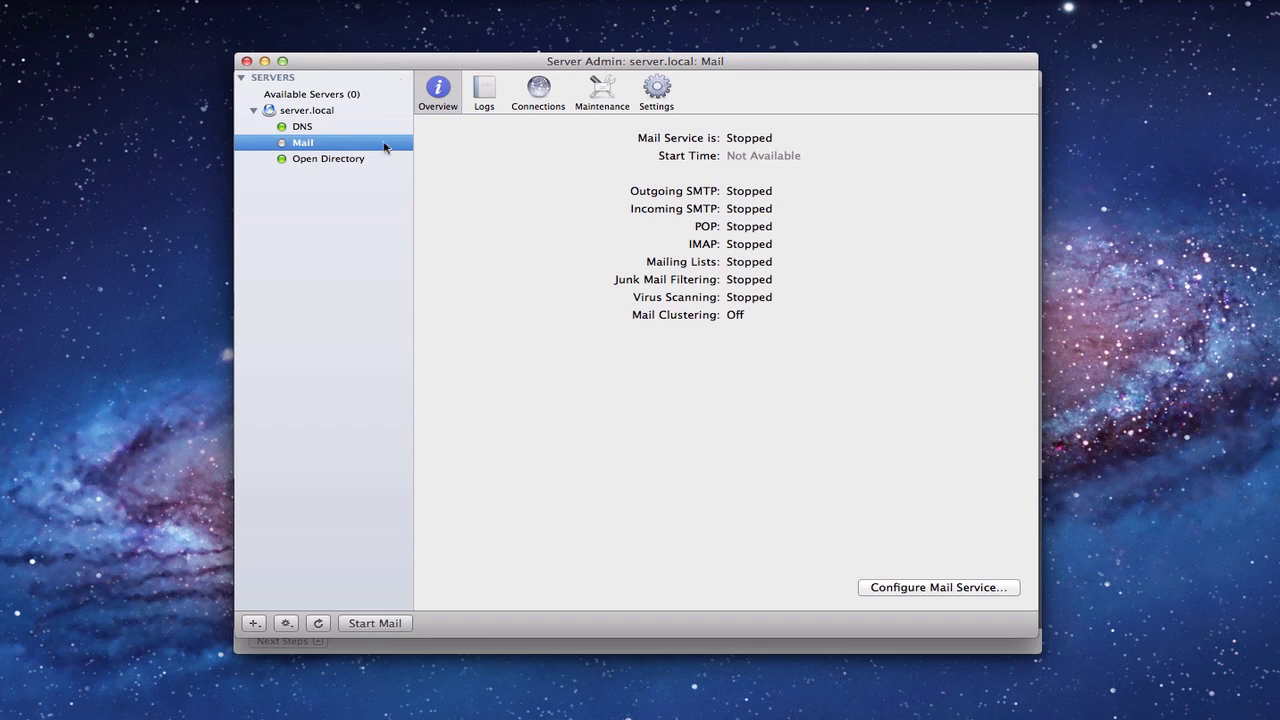
click(310, 113)
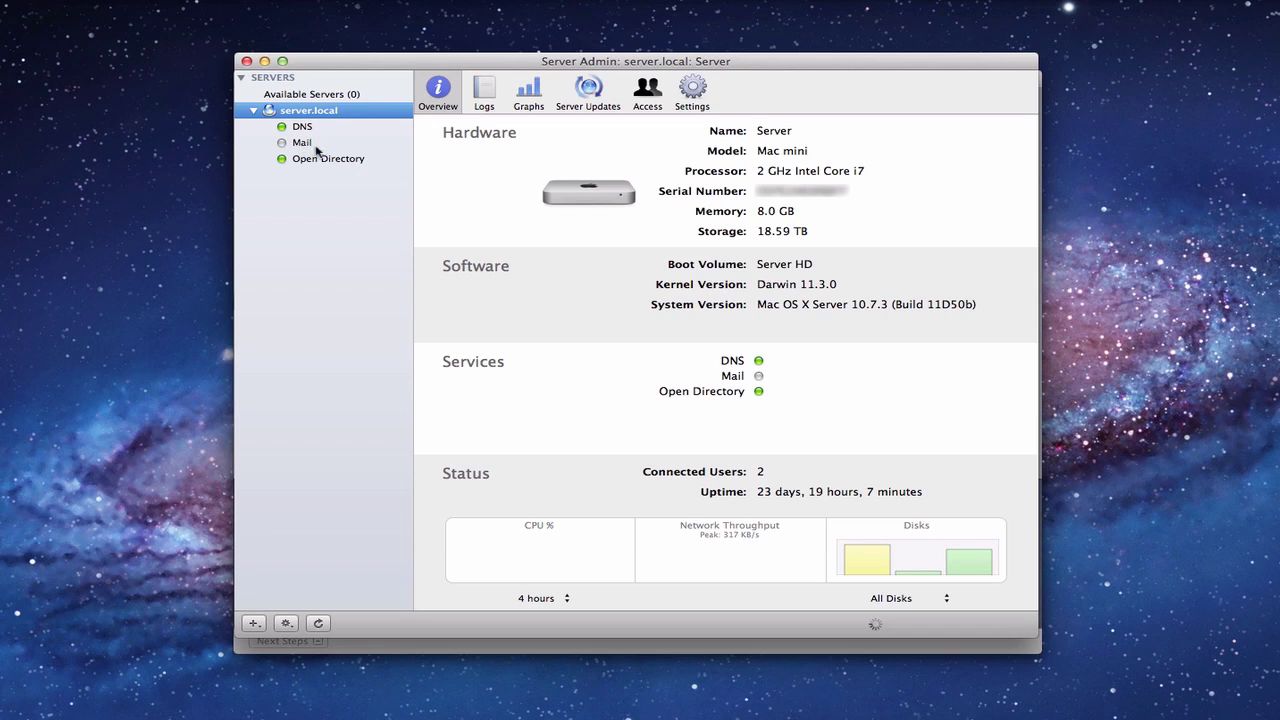
click(688, 94)
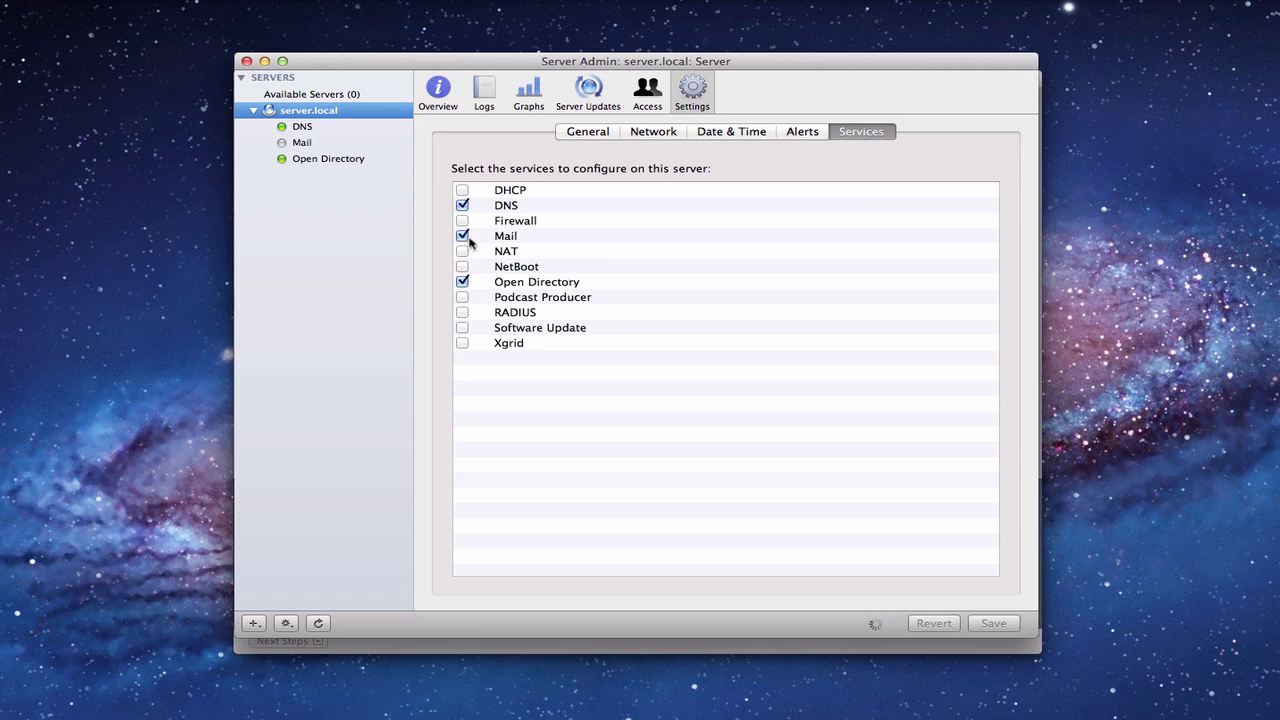
click(303, 144)
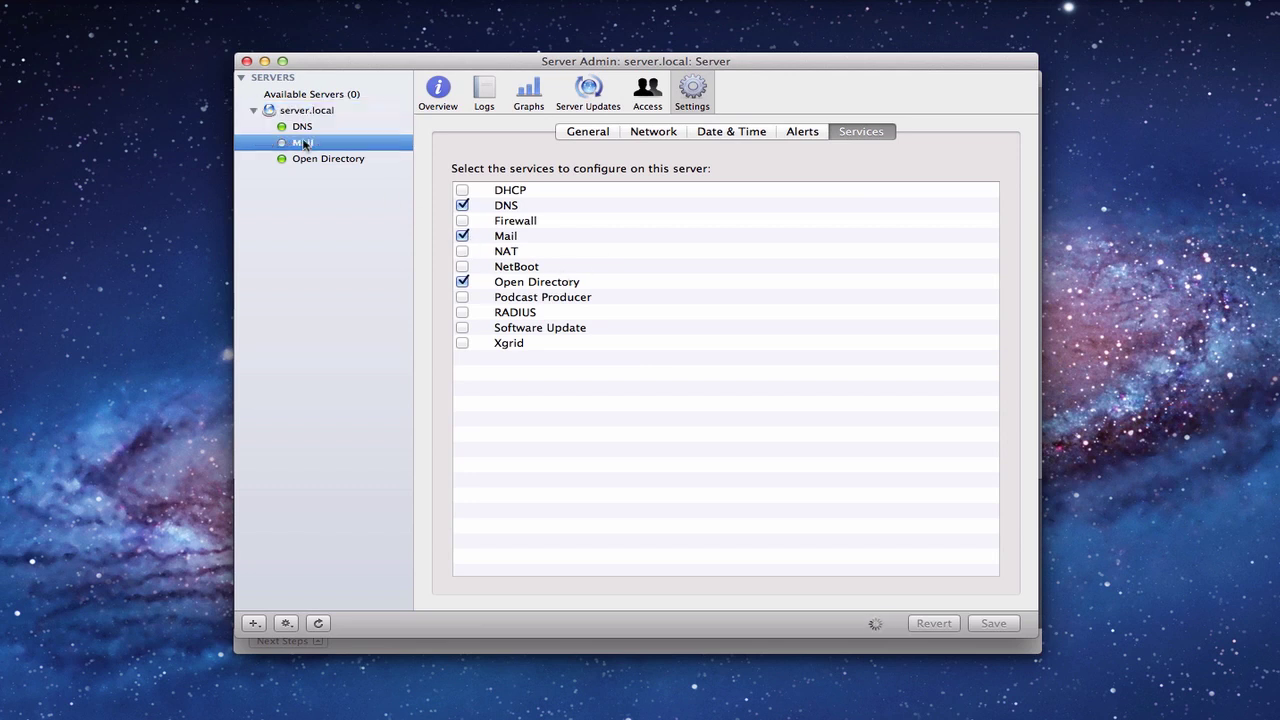
click(442, 89)
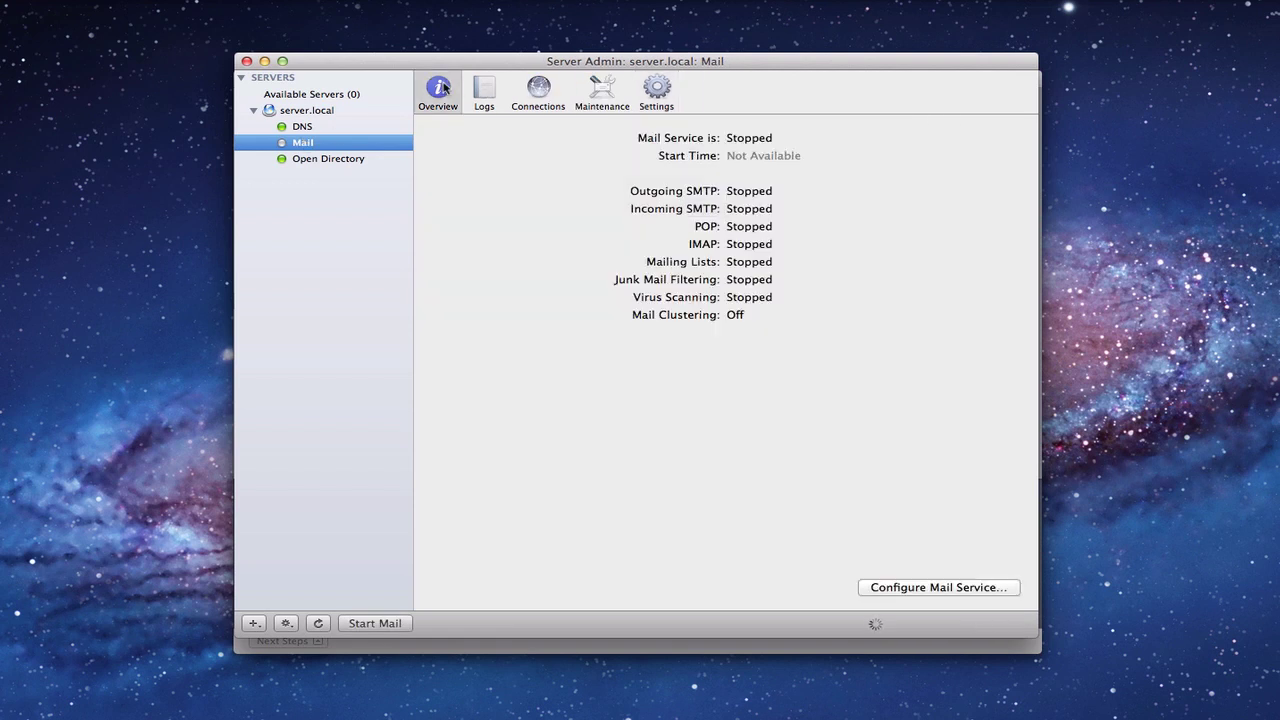
Start the mail service configuration assistant and proceed through its introduction and general protocol settings, keeping the existing values.
click(962, 589)
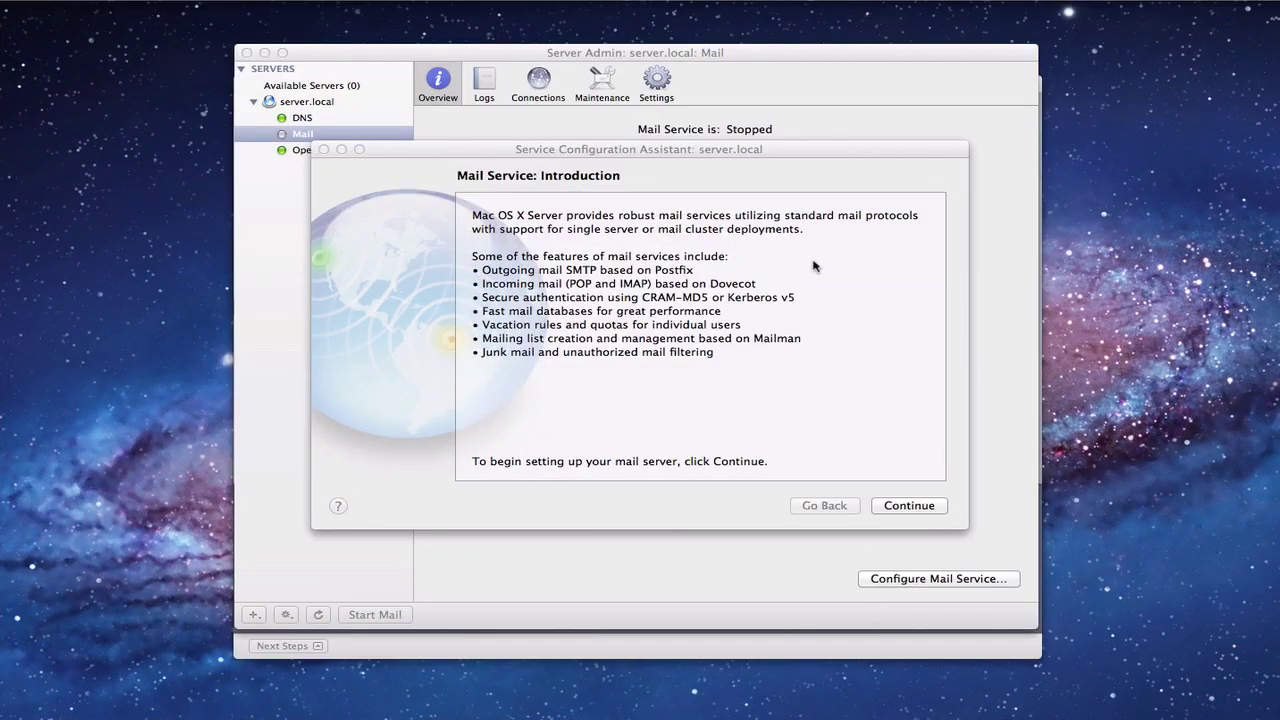
click(909, 506)
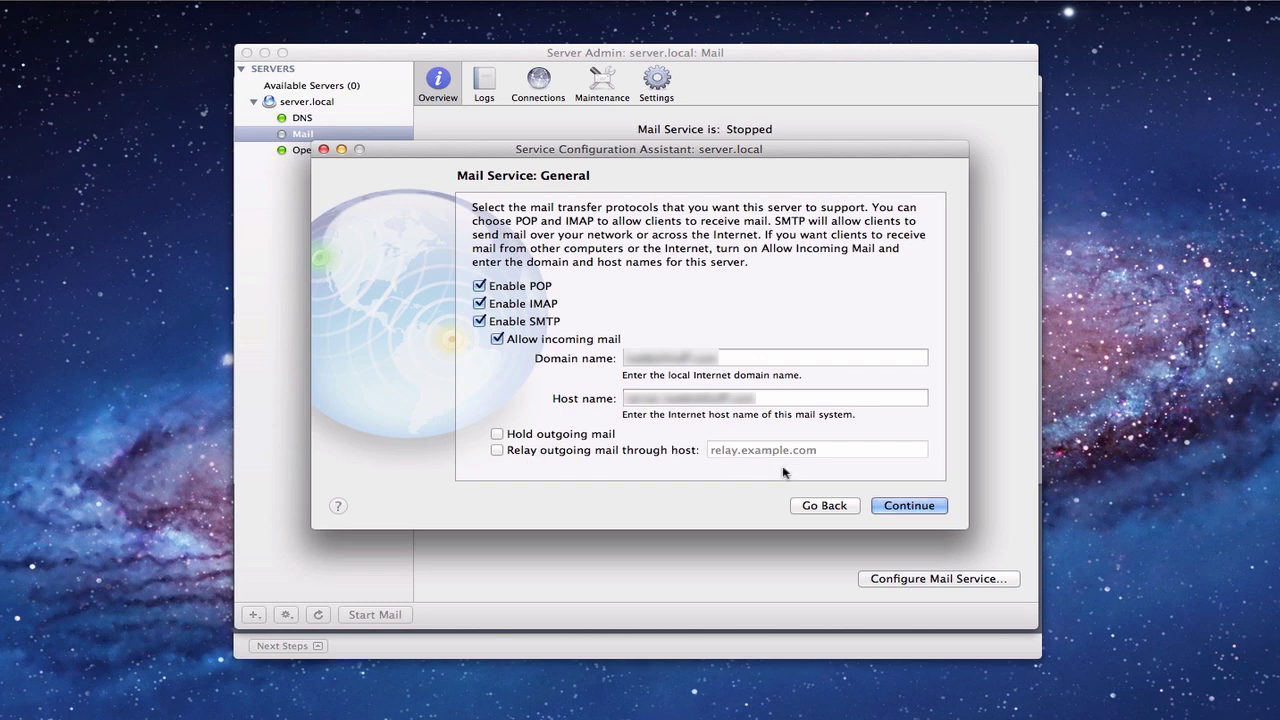
click(907, 507)
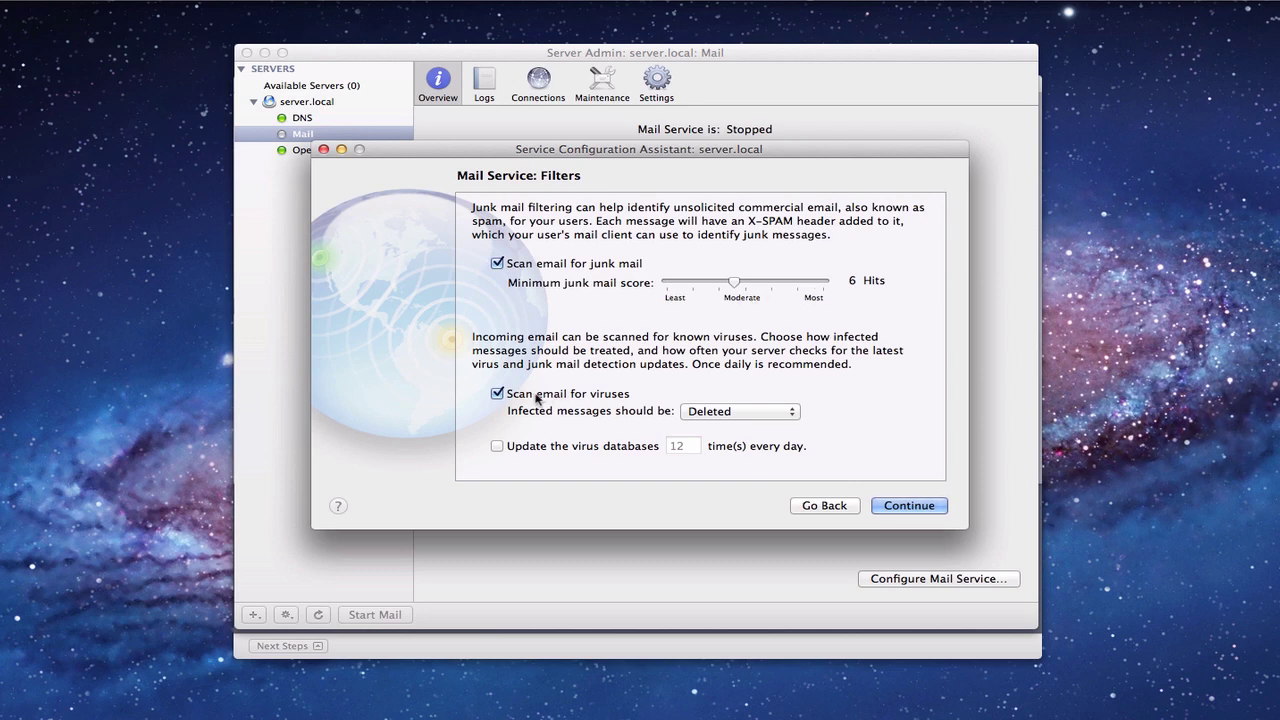
Check the handling options for infected messages, keep Deleted, and proceed through the filter and security settings.
click(791, 416)
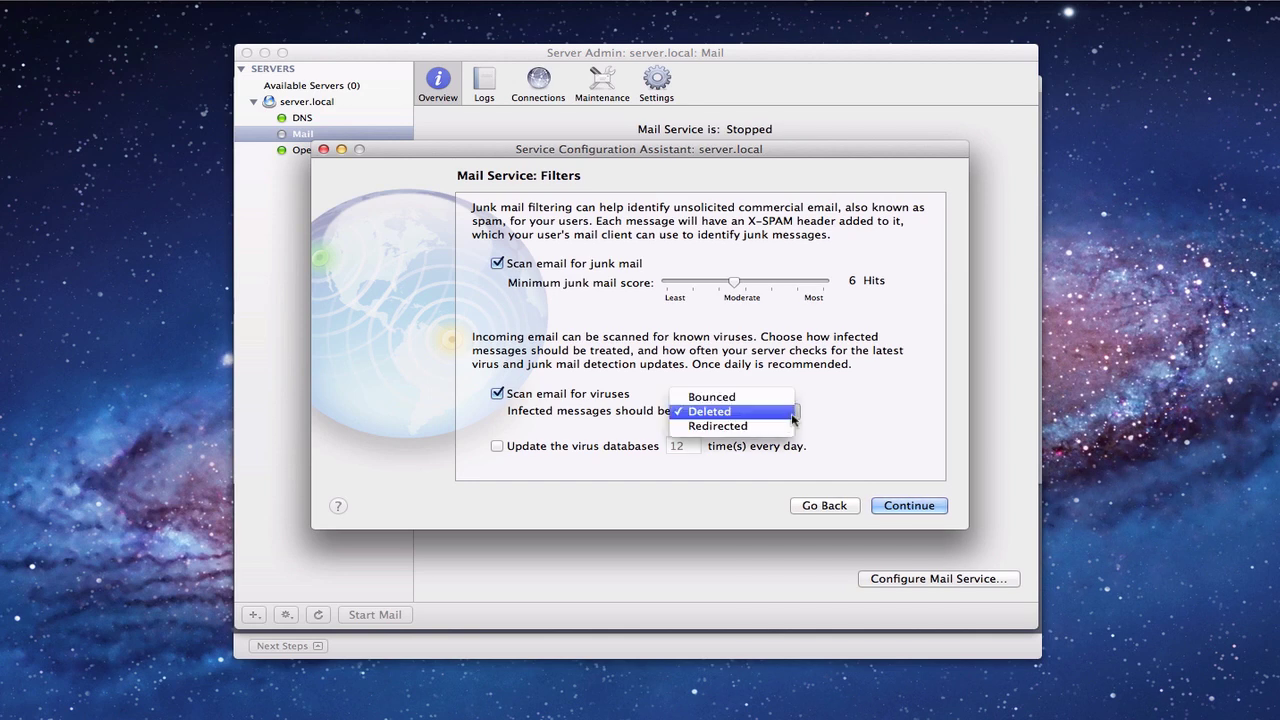
click(858, 418)
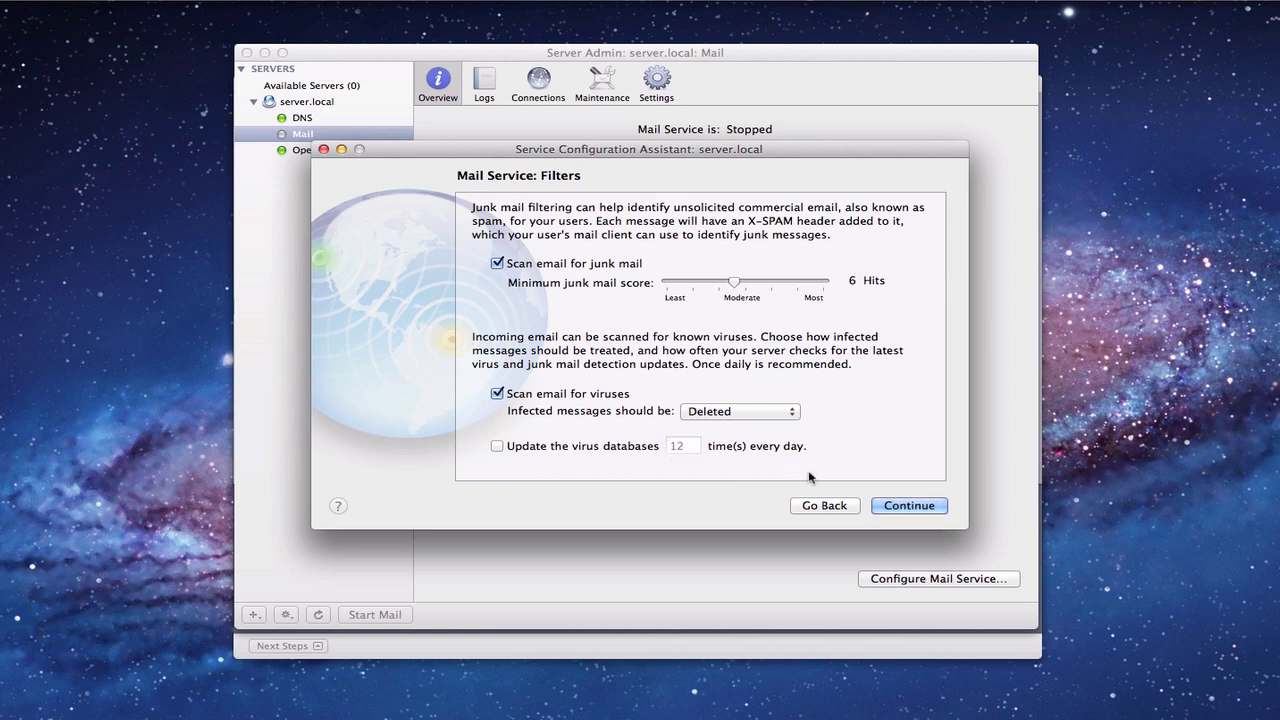
click(908, 506)
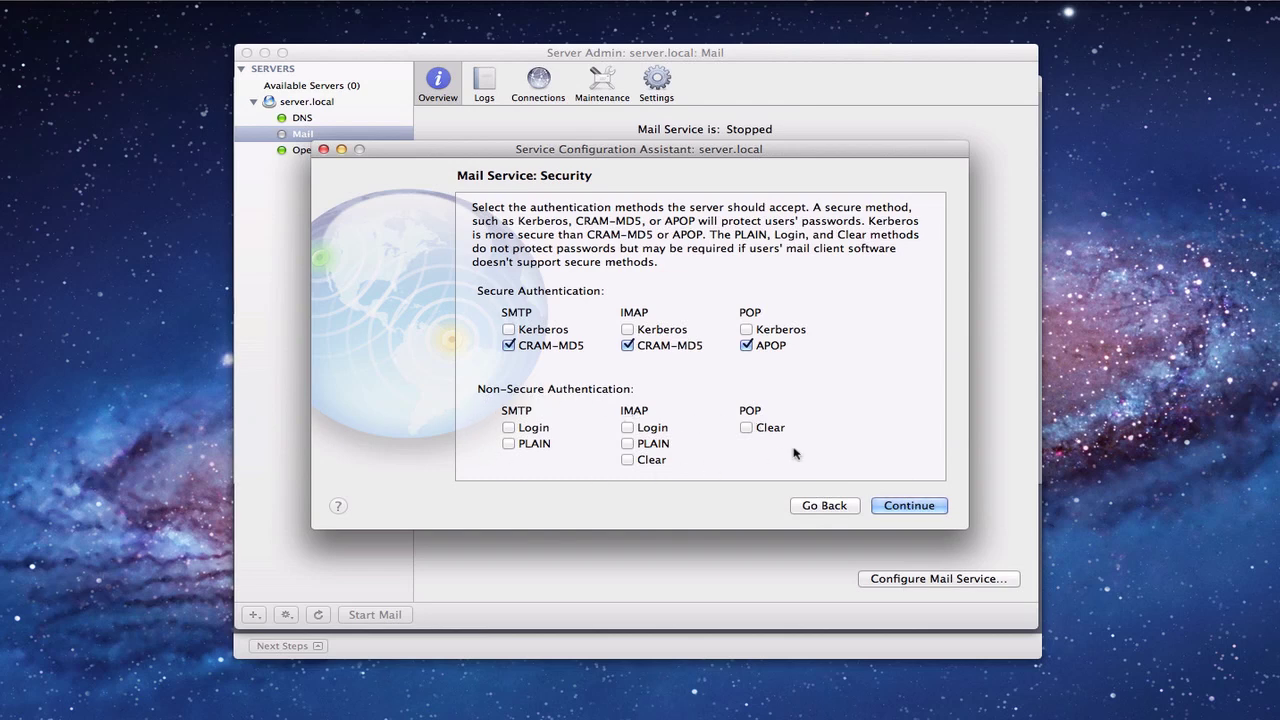
click(907, 506)
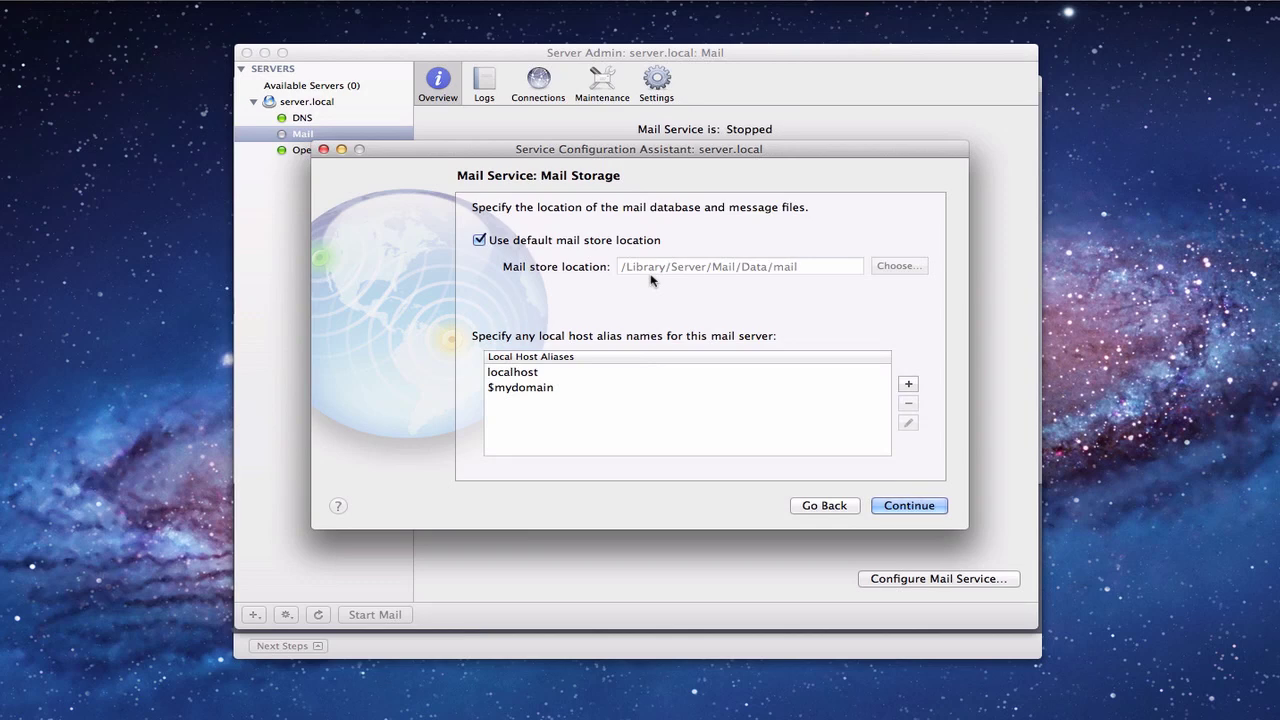
Check the custom mail store location option, restore the default location, and proceed to the setup confirmation.
click(479, 240)
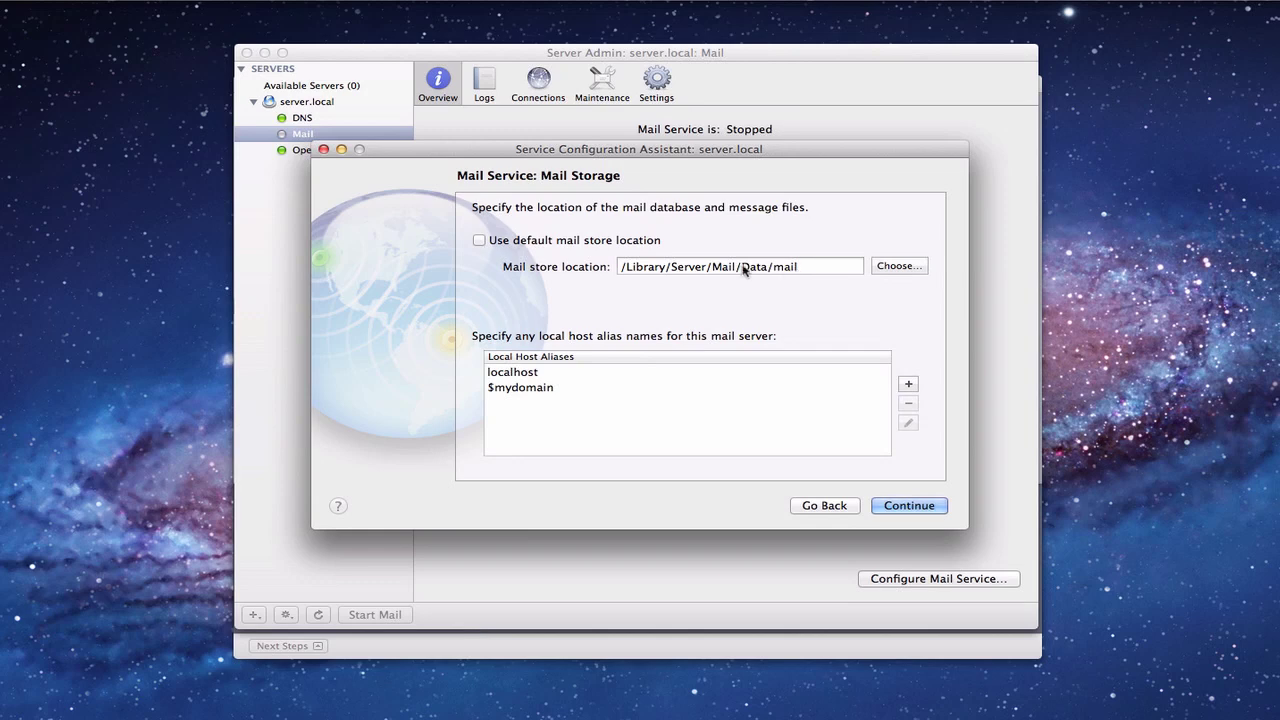
click(480, 241)
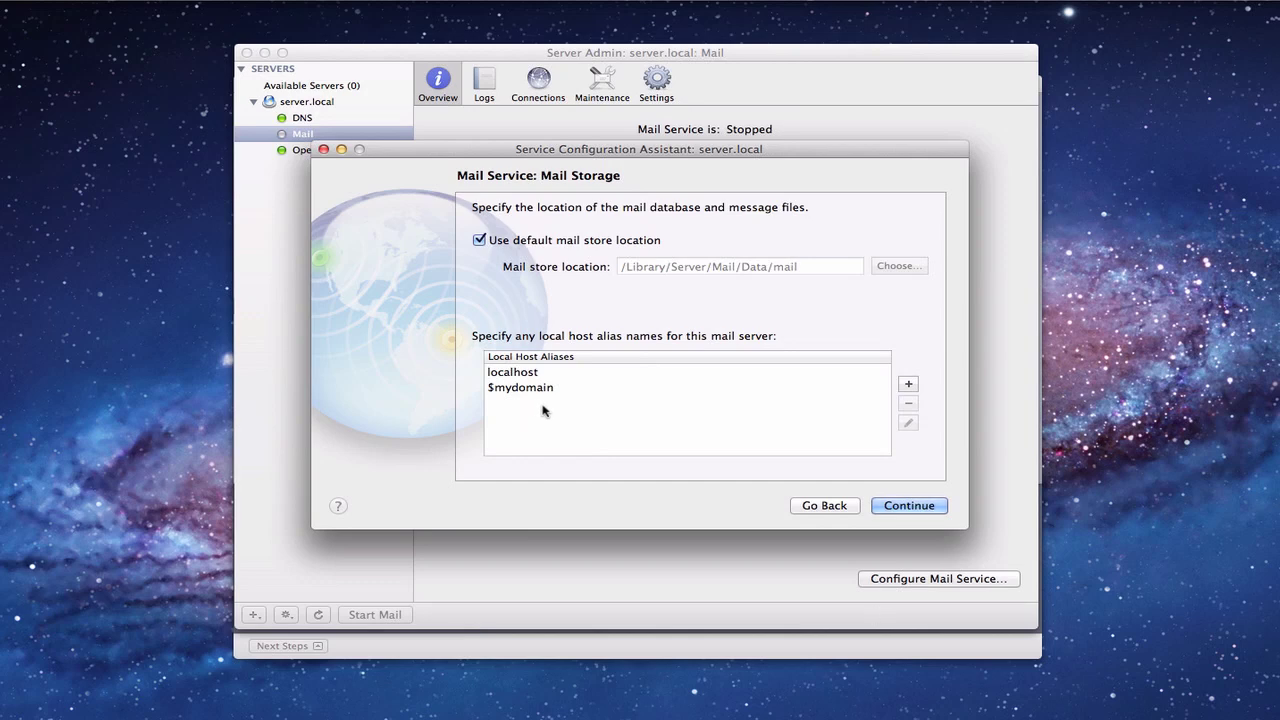
click(900, 508)
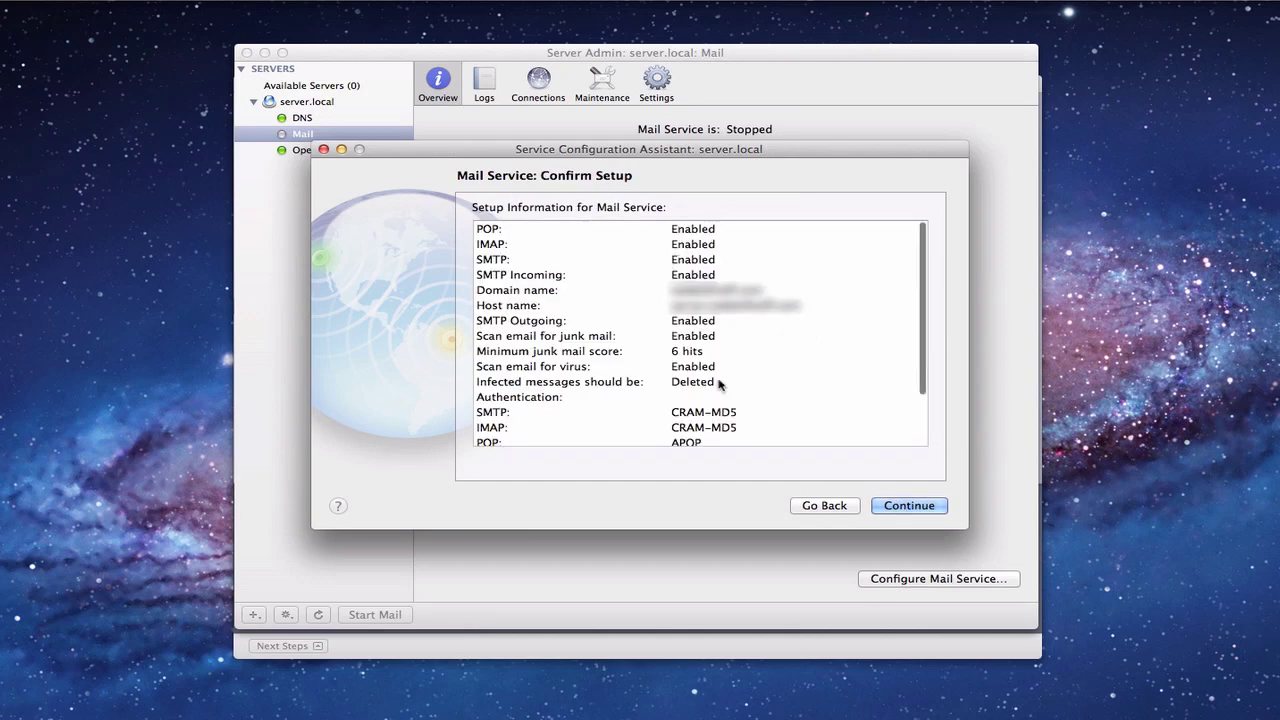
Review the full mail service setup summary and close the configuration assistant without applying it.
scroll(741, 398, down, 1)
scroll(741, 398, down, 5)
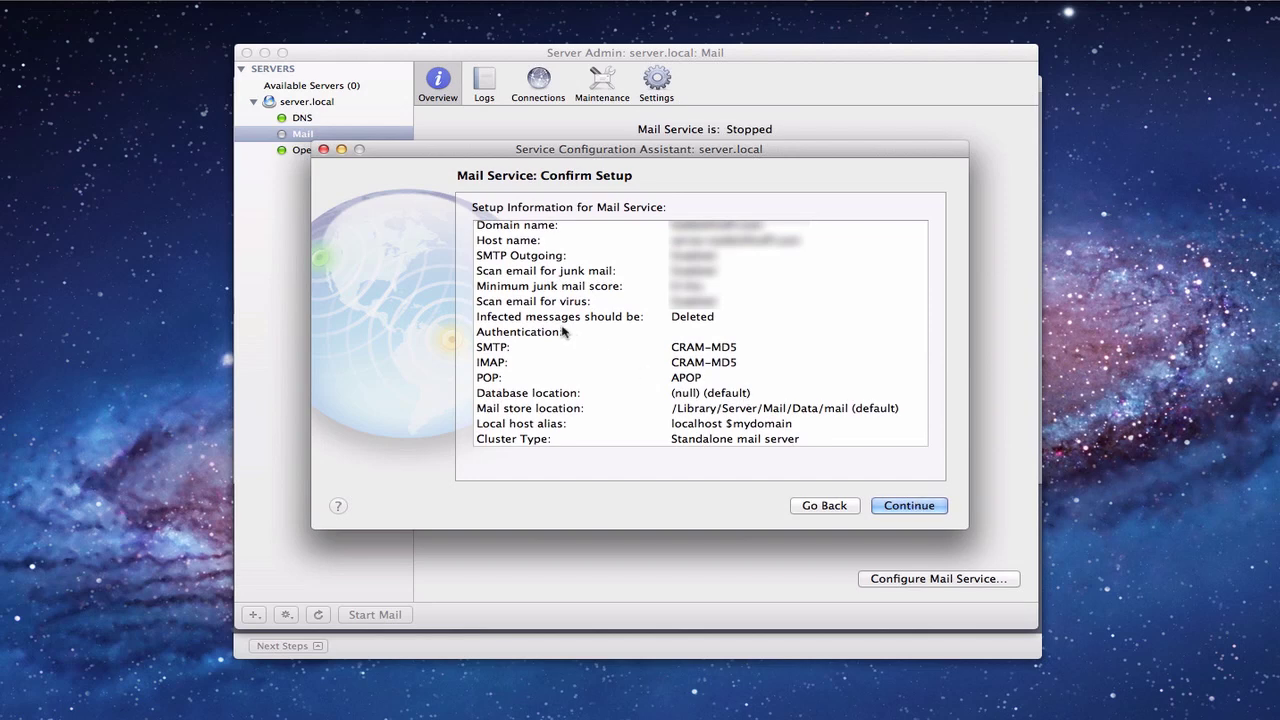
click(324, 150)
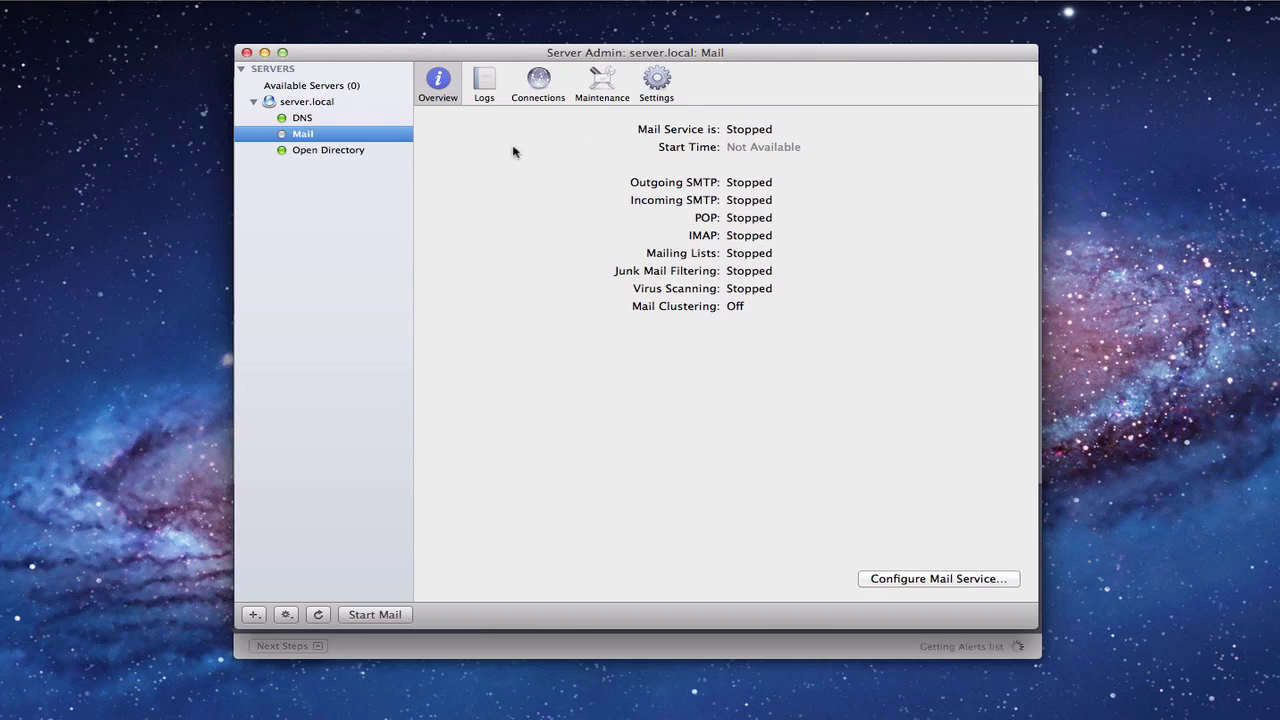
Discard the unsaved configuration changes and examine the DNS primary zone's nameservers, mail exchangers and machine record.
click(305, 120)
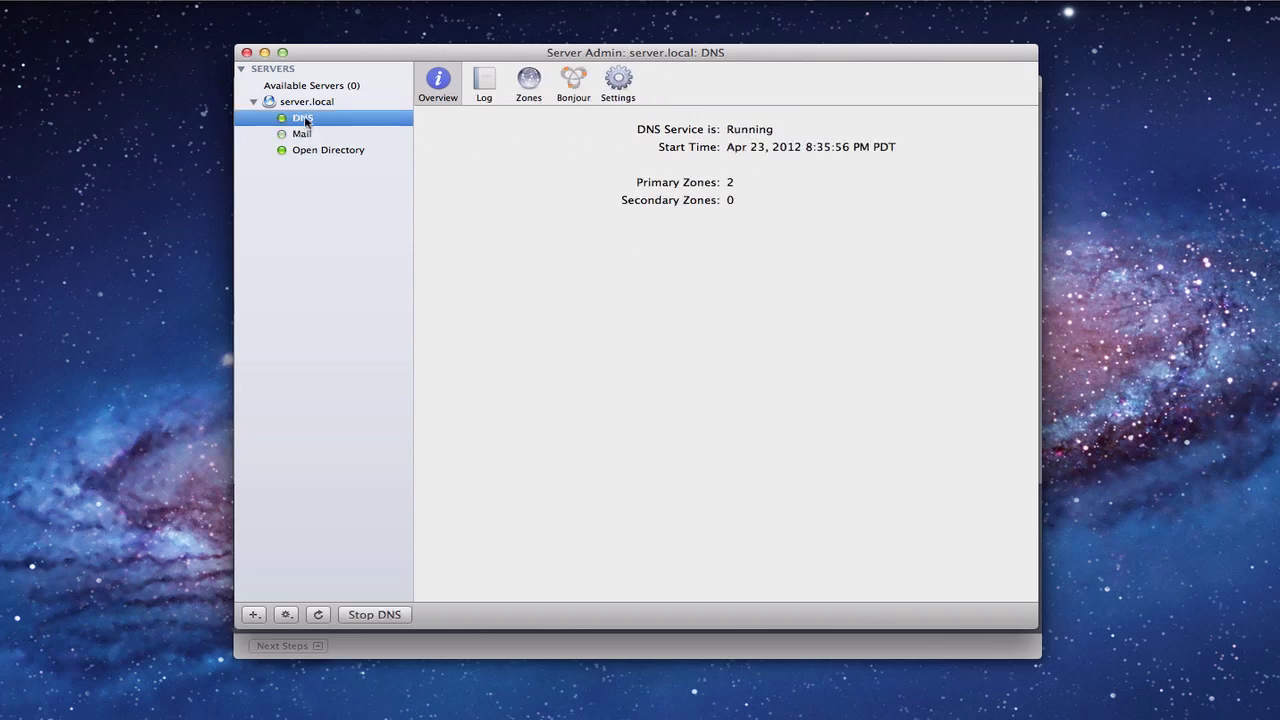
click(529, 80)
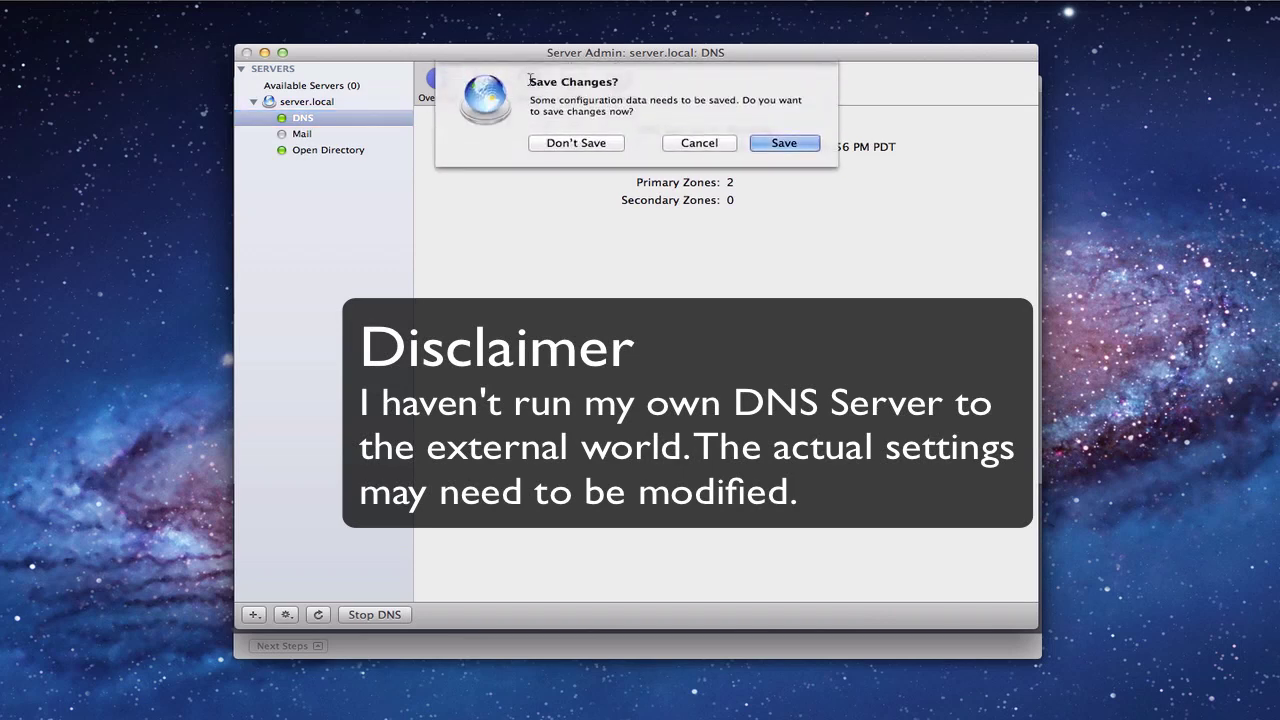
click(576, 143)
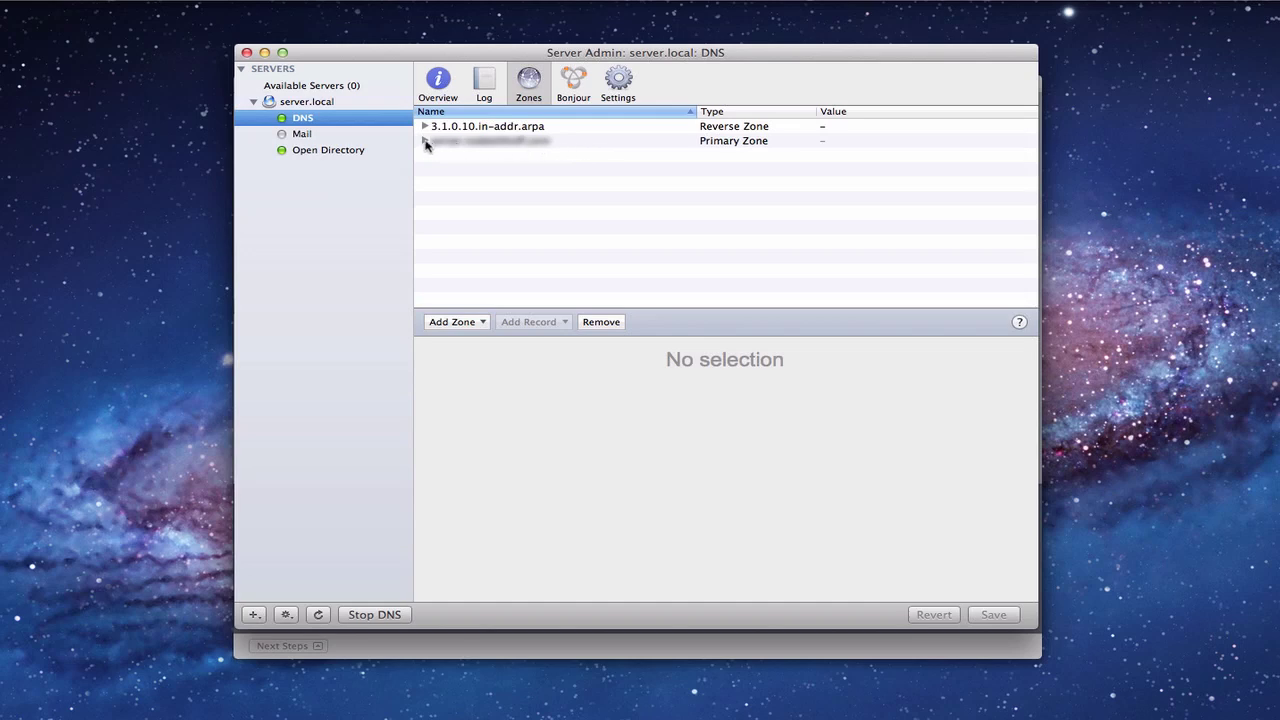
click(466, 144)
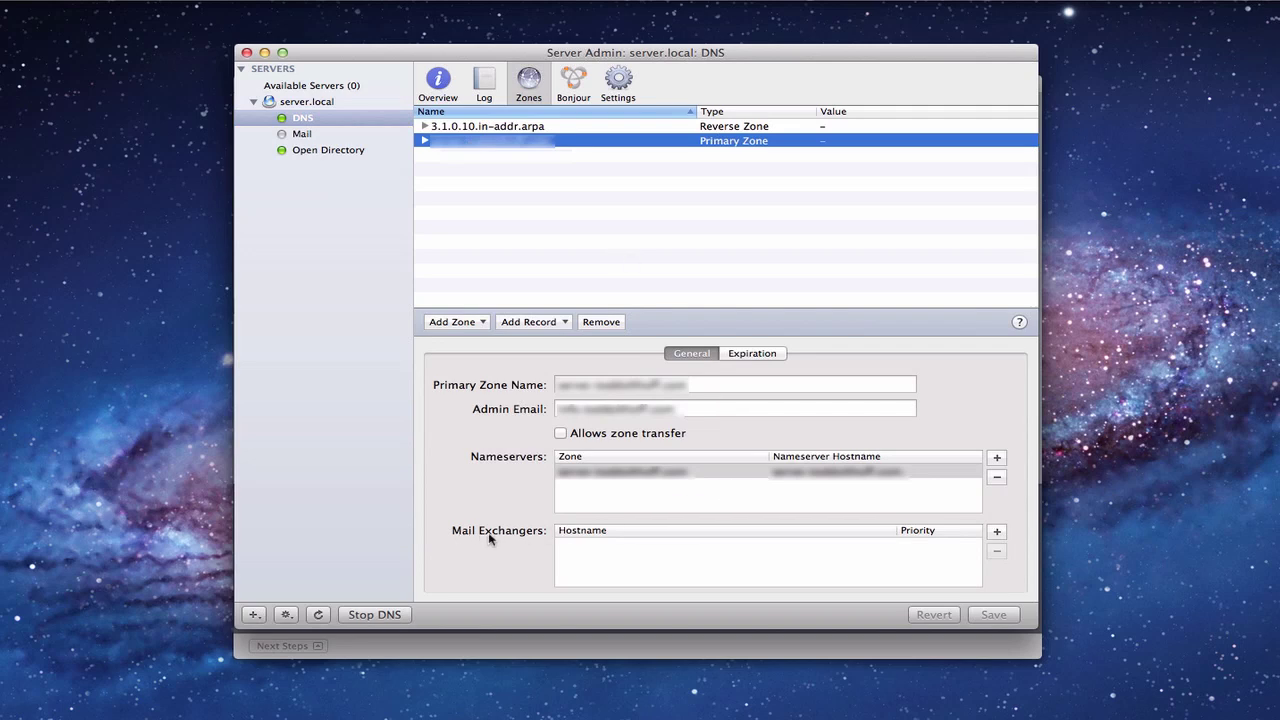
click(423, 141)
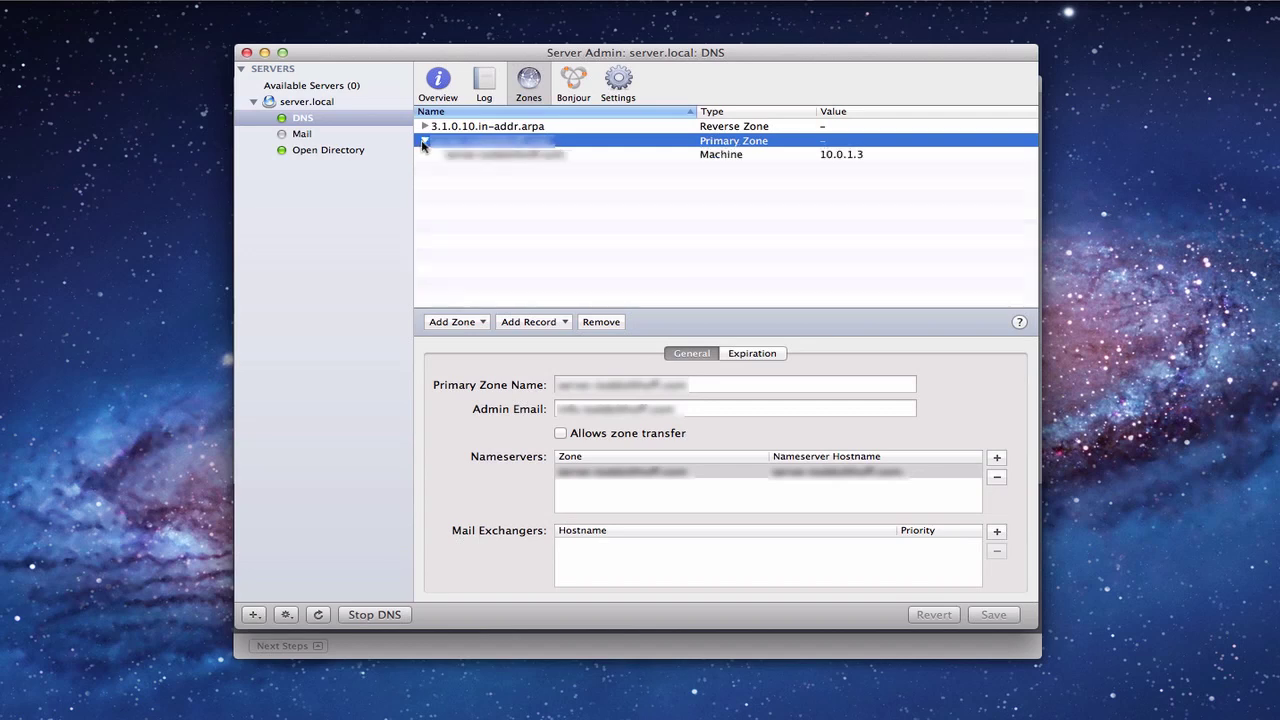
Check which zone types and record types can be added to the DNS primary zone, without adding any.
click(483, 322)
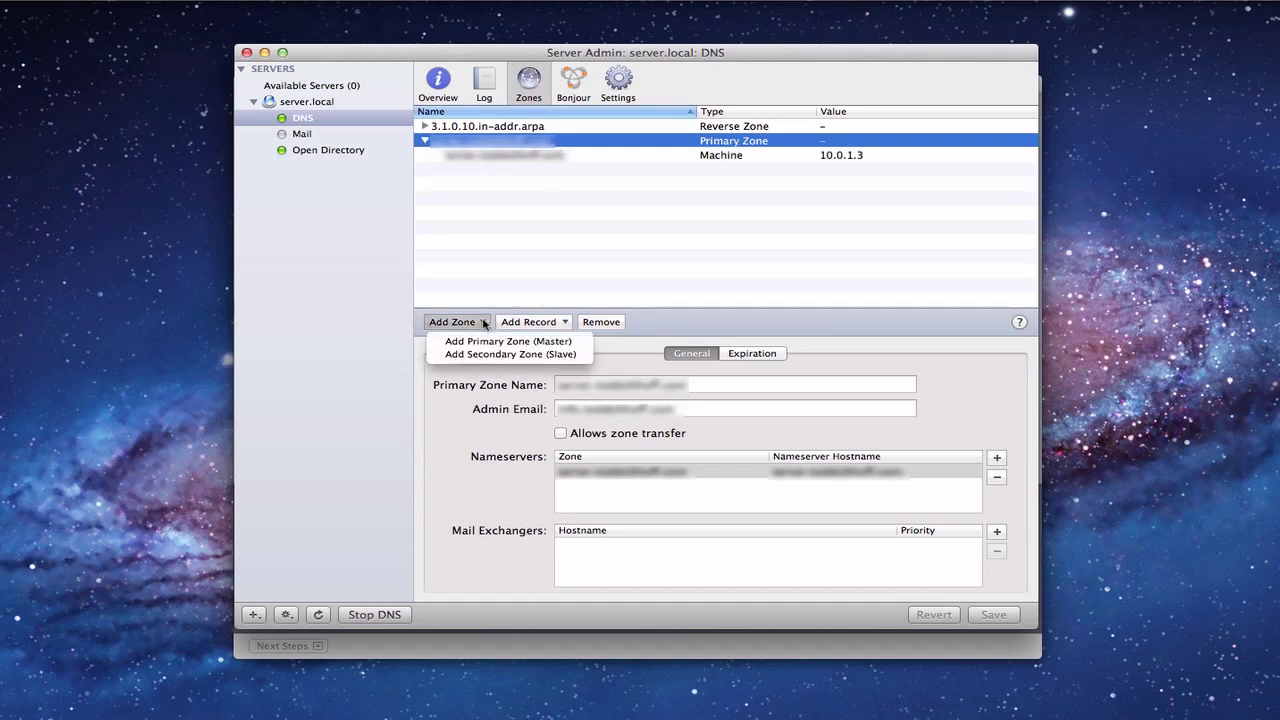
click(565, 322)
click(566, 322)
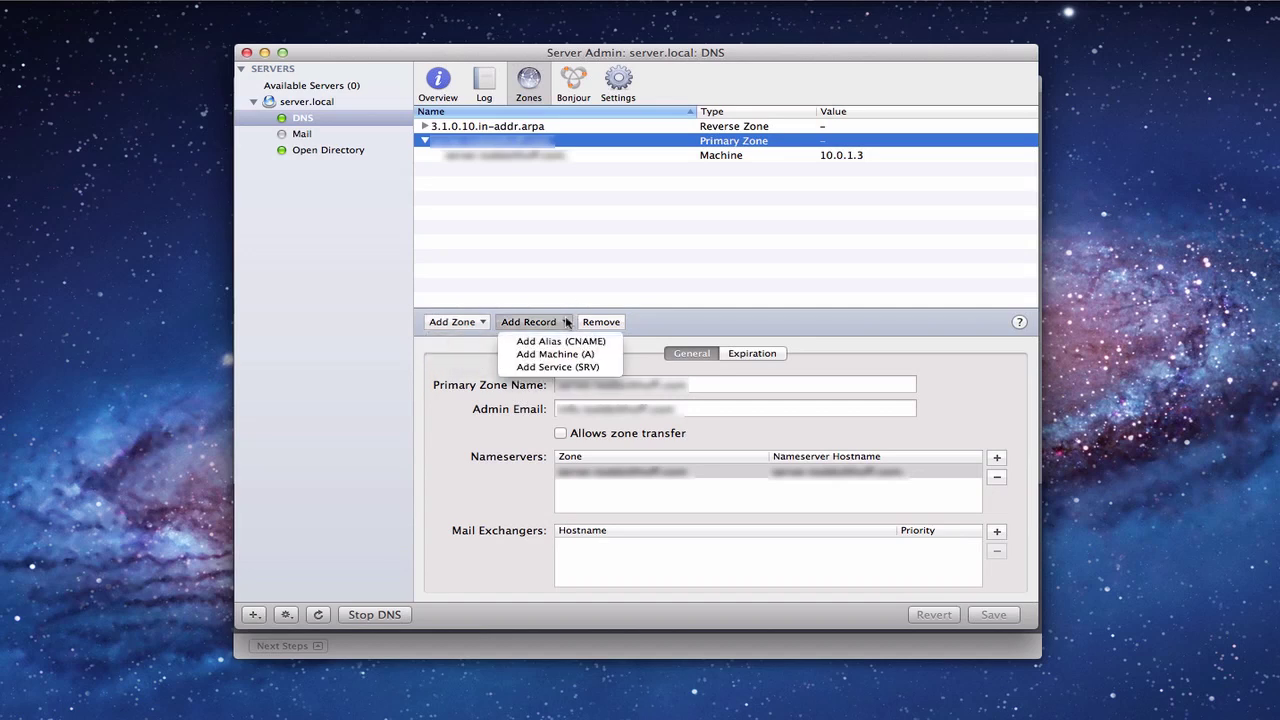
click(667, 322)
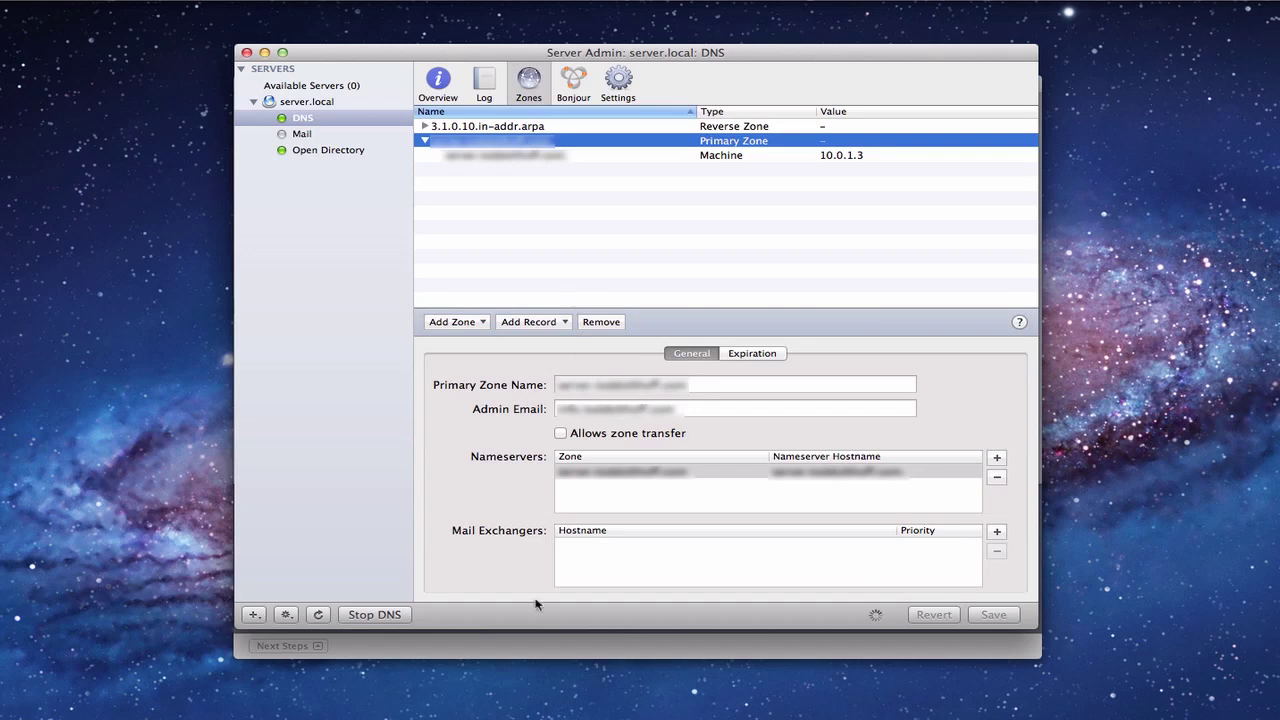
Switch to the Server app, review the Office base station's public services, and check the services available to add without adding one.
click(555, 652)
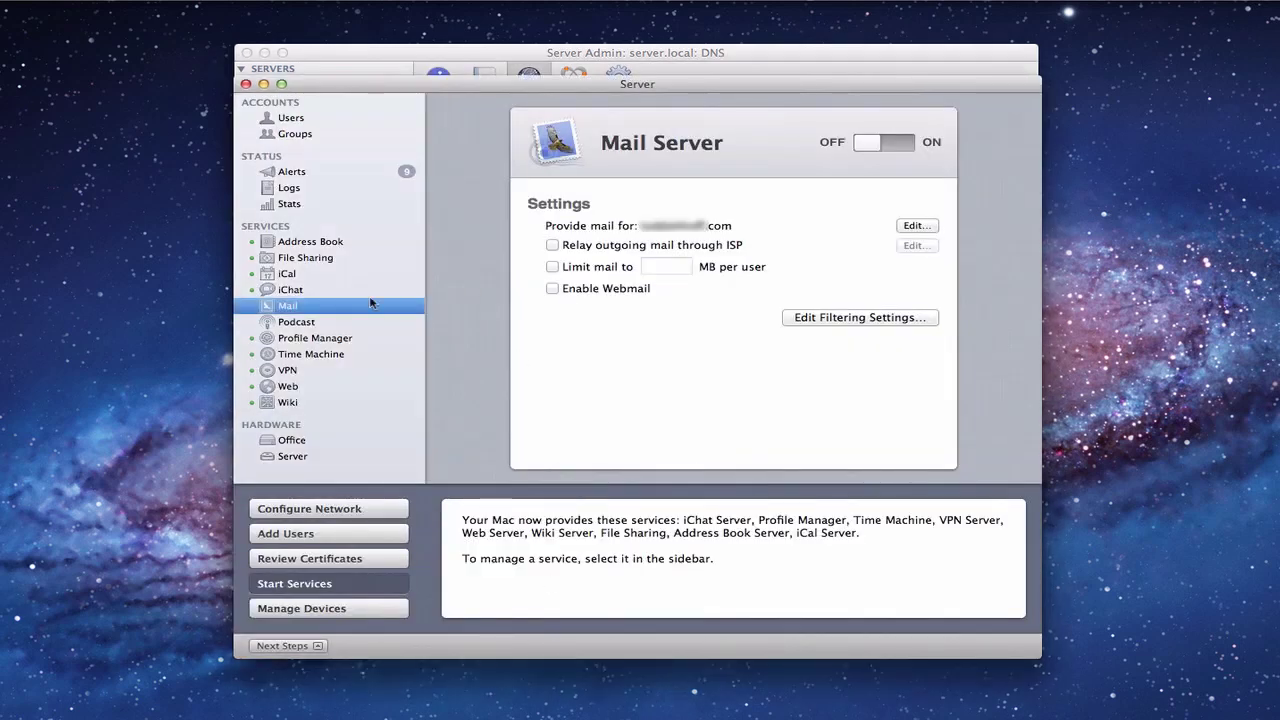
click(283, 445)
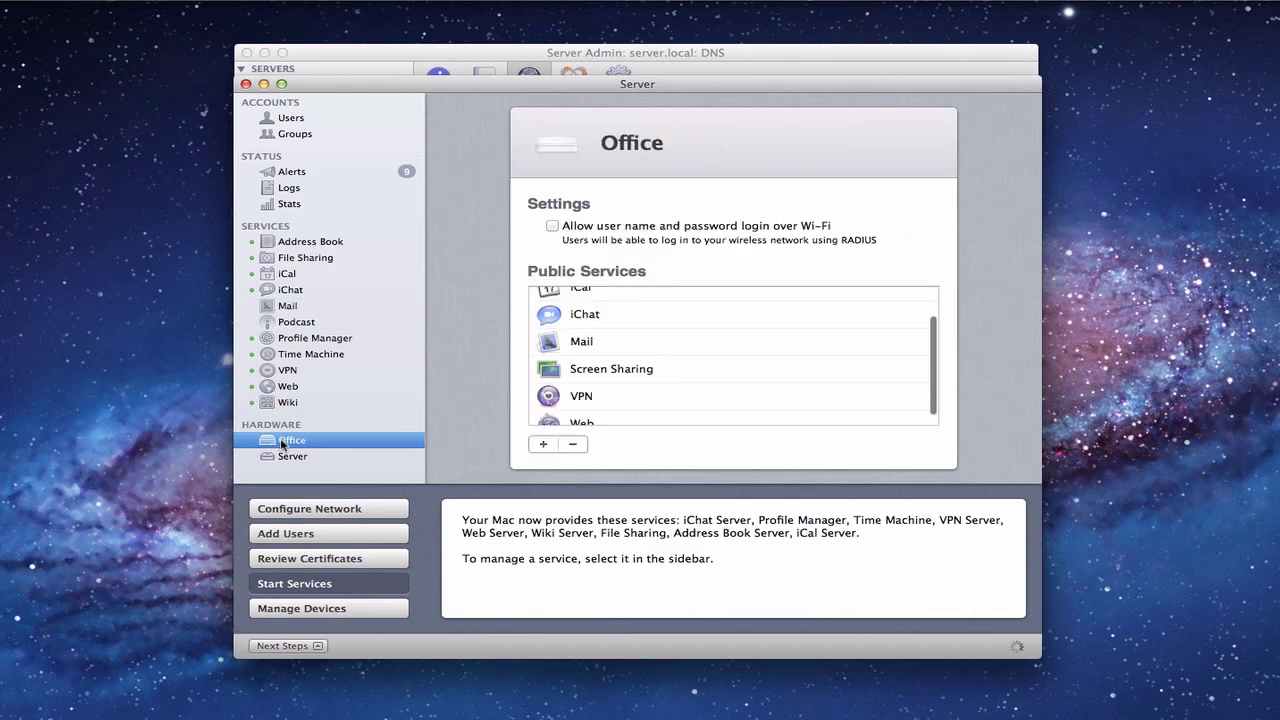
click(542, 444)
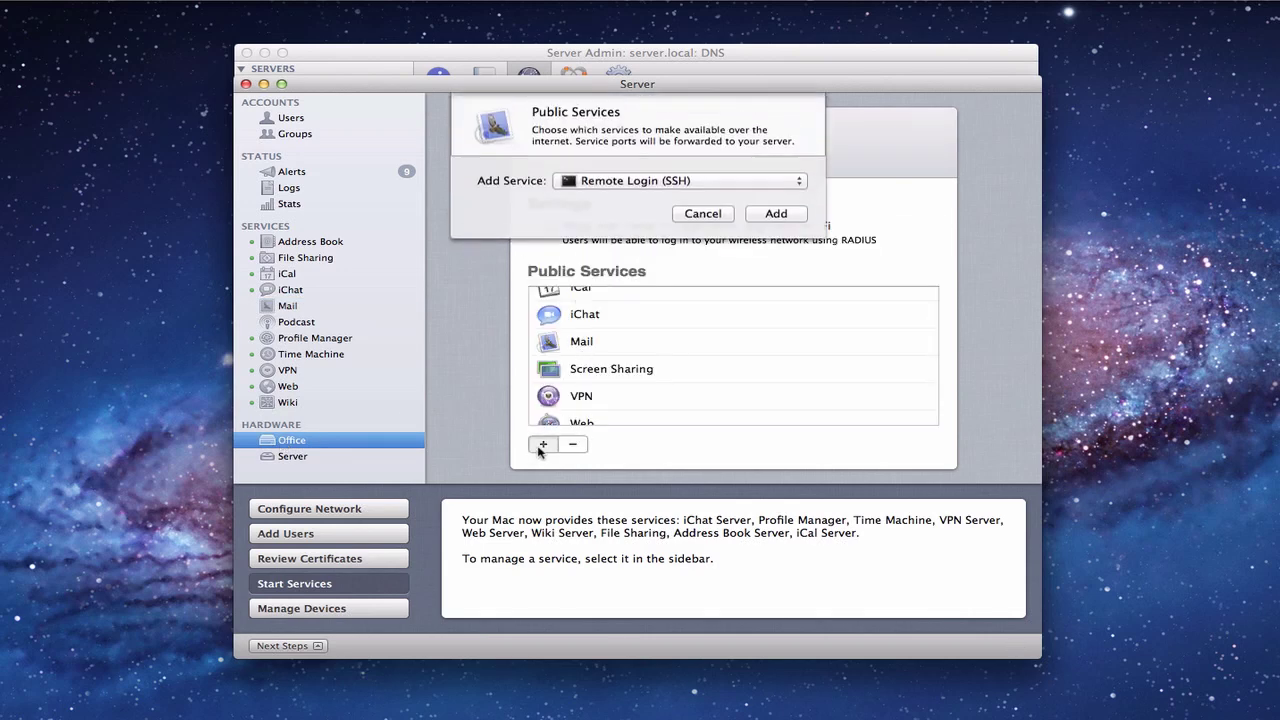
click(798, 184)
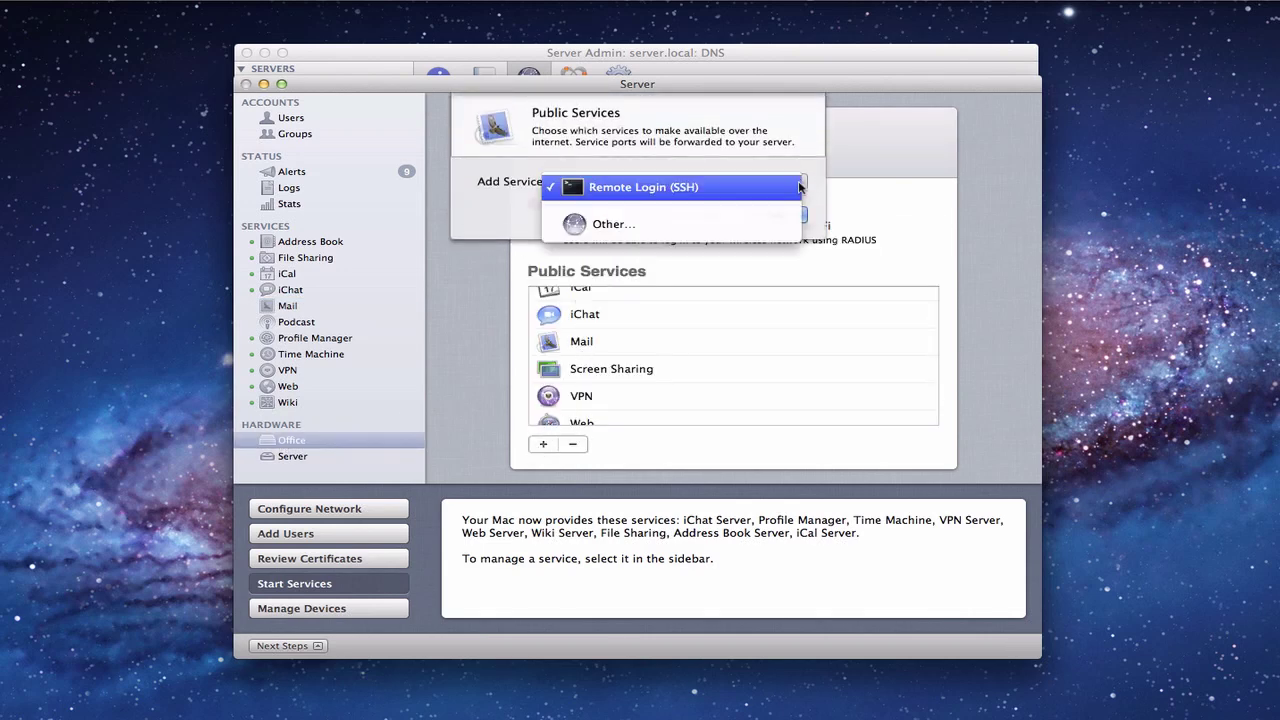
click(760, 152)
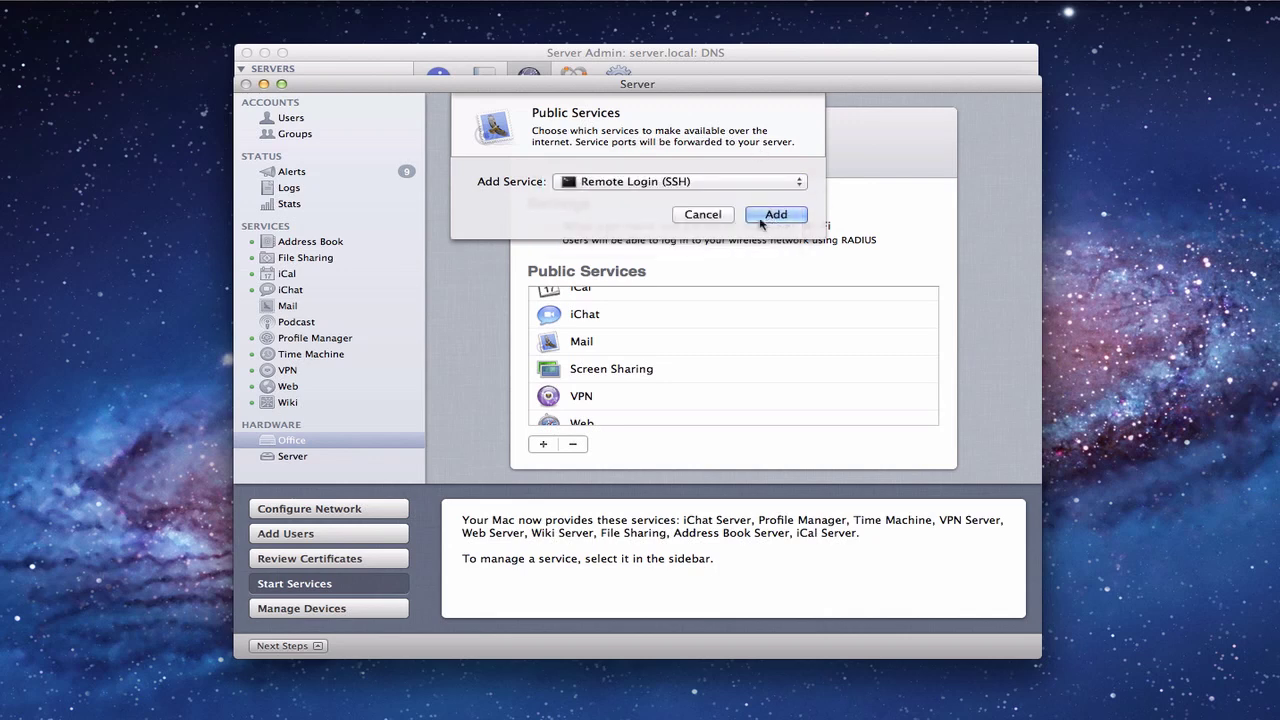
click(704, 215)
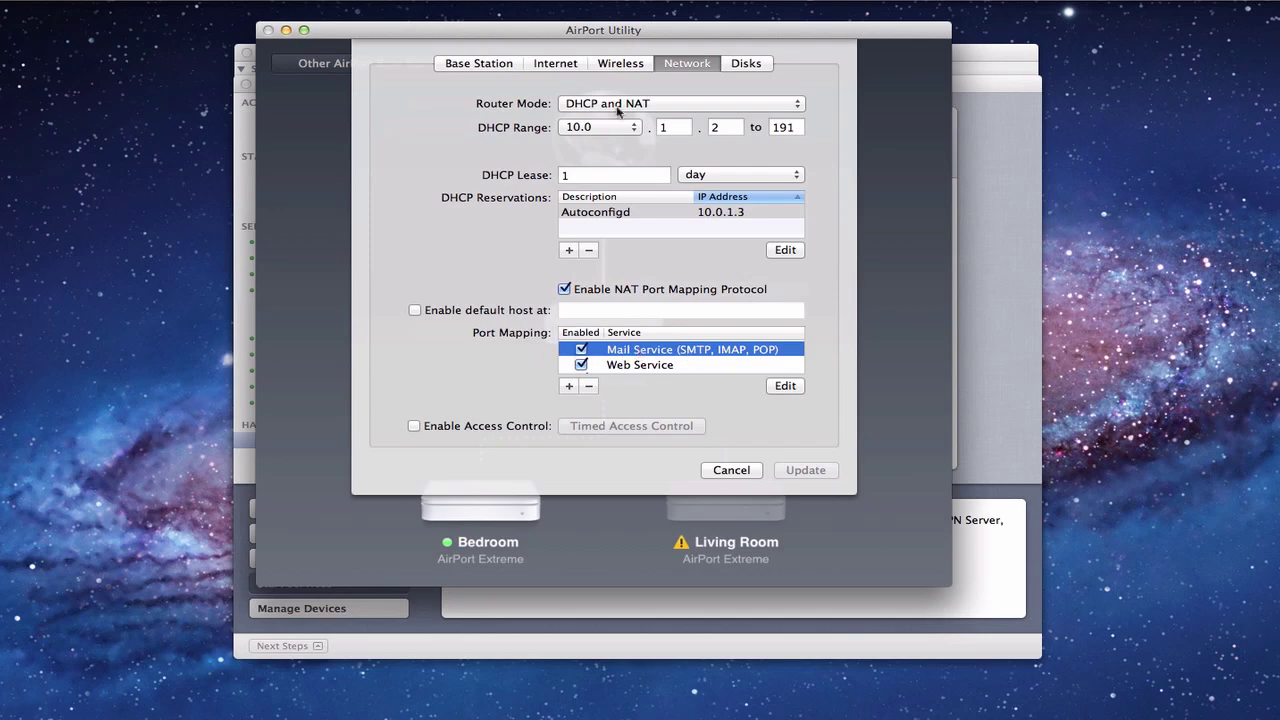
Inspect the Mail Service port mapping's public and private ports in AirPort Utility without changes, and return to the Server window.
click(786, 386)
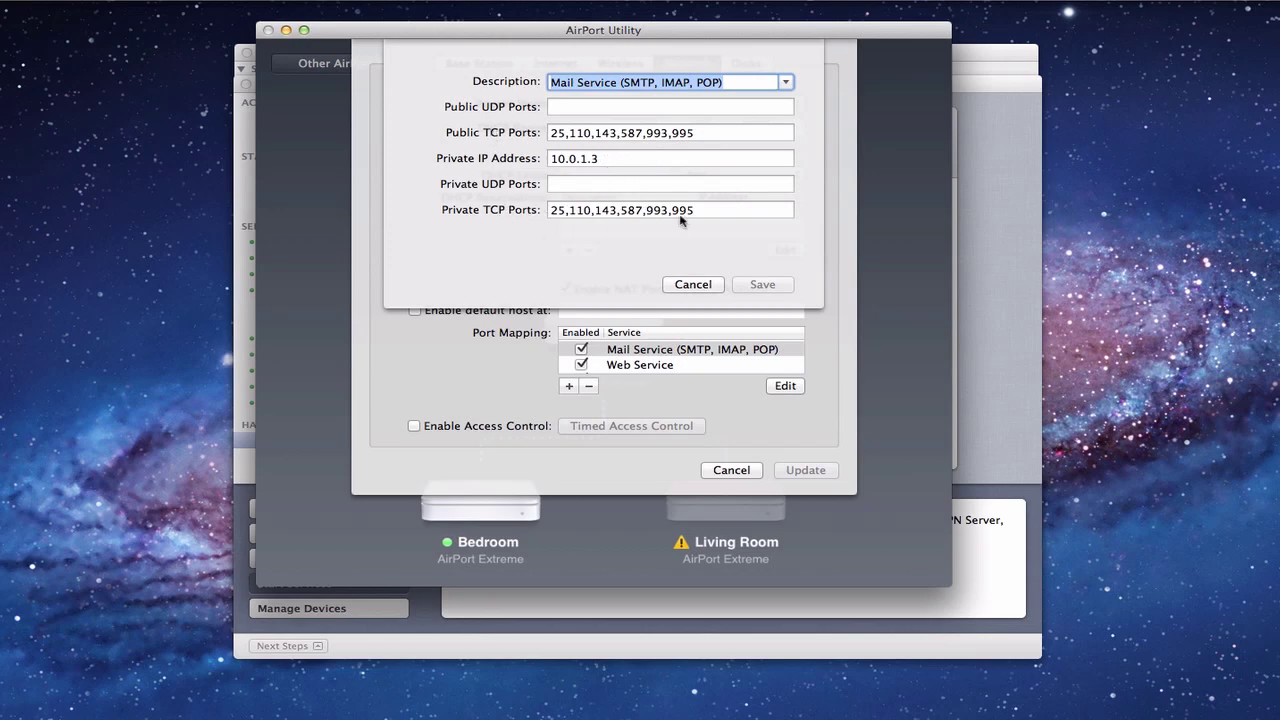
click(692, 285)
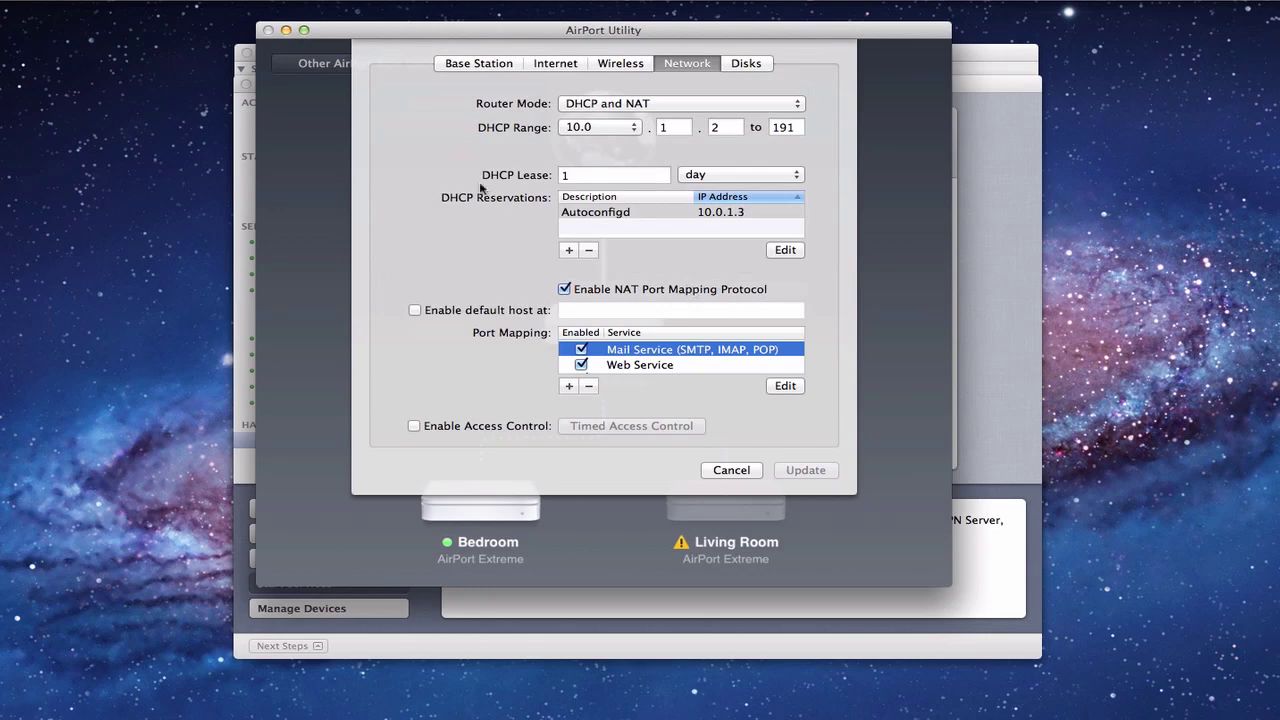
click(286, 30)
drag(507, 88, 509, 70)
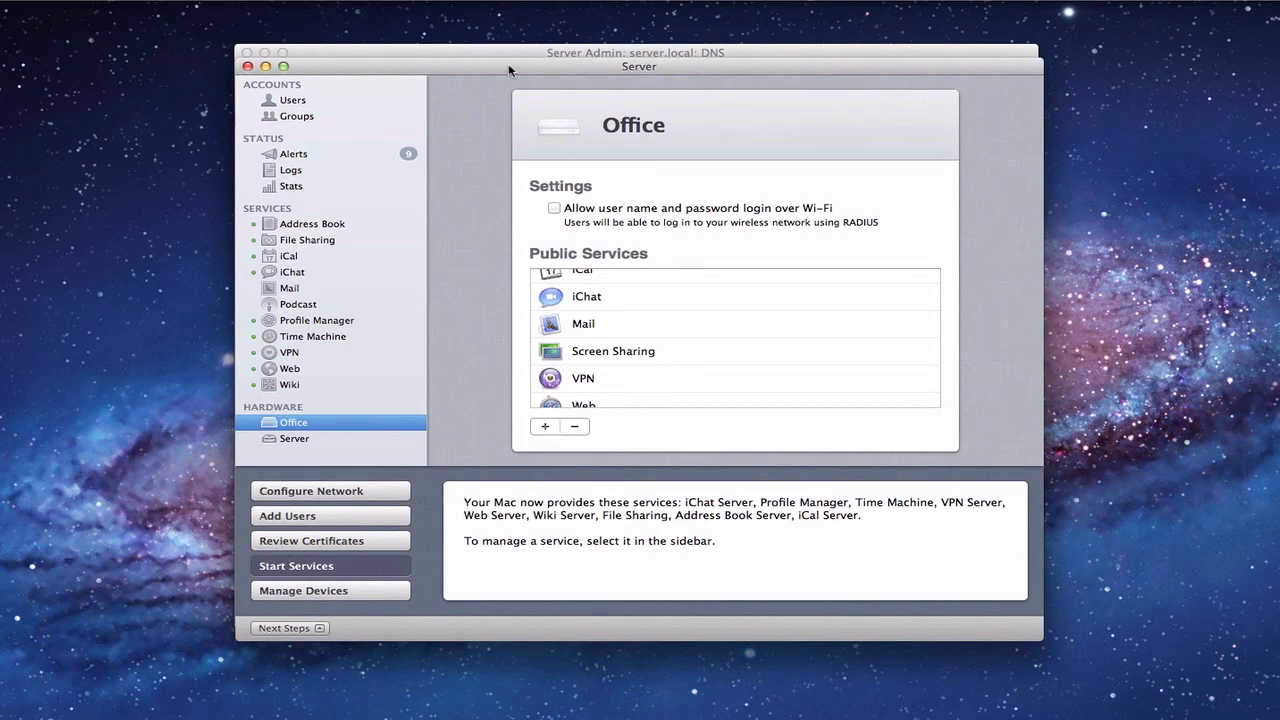